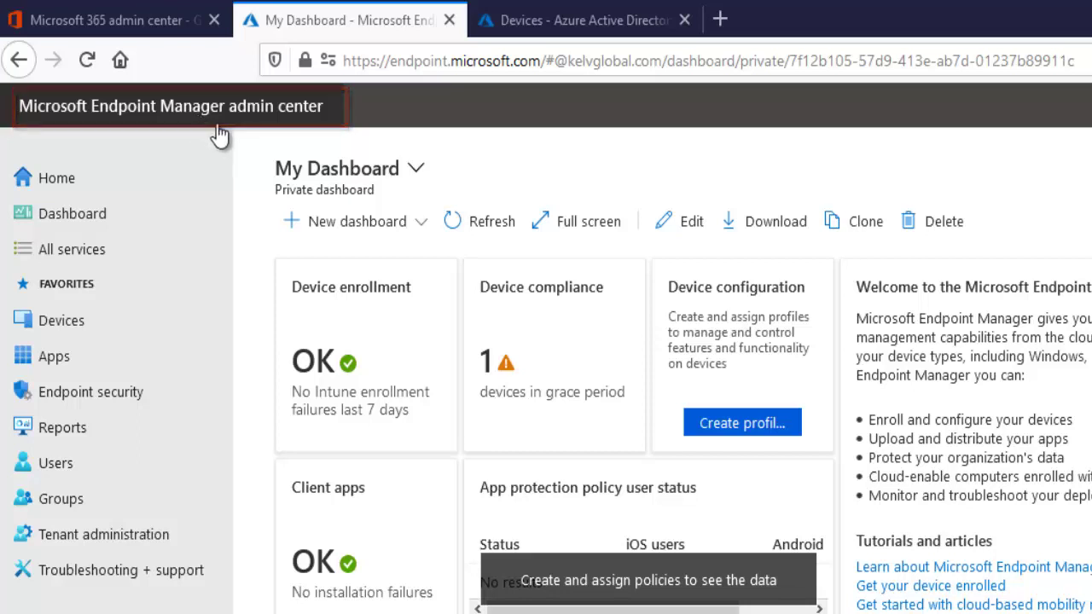
Open the Azure portal at portal.azure.com in a new browser tab
left_click(720, 18)
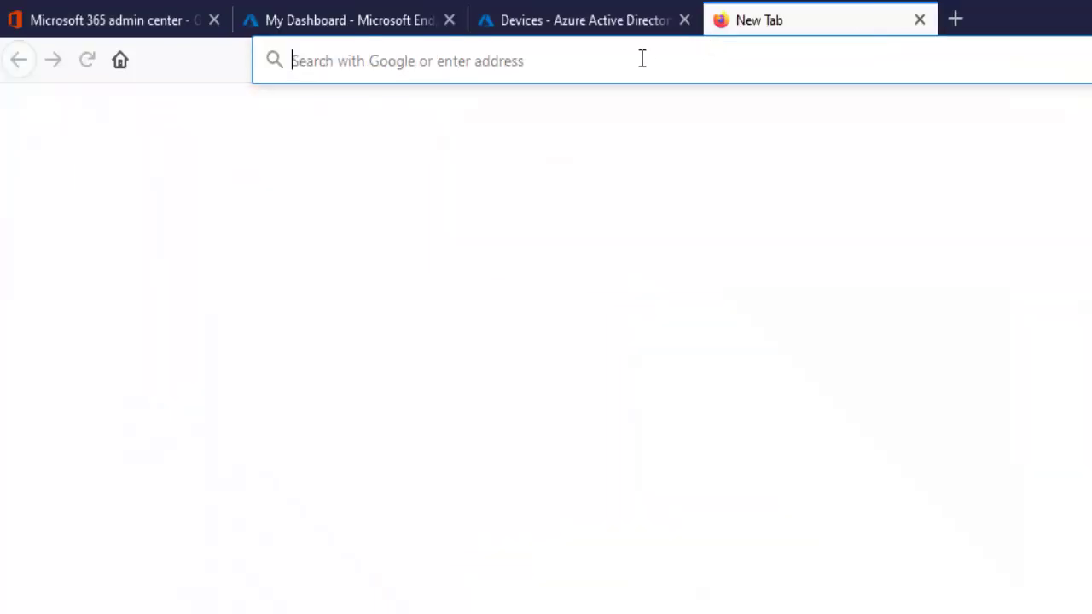
left_click(645, 59)
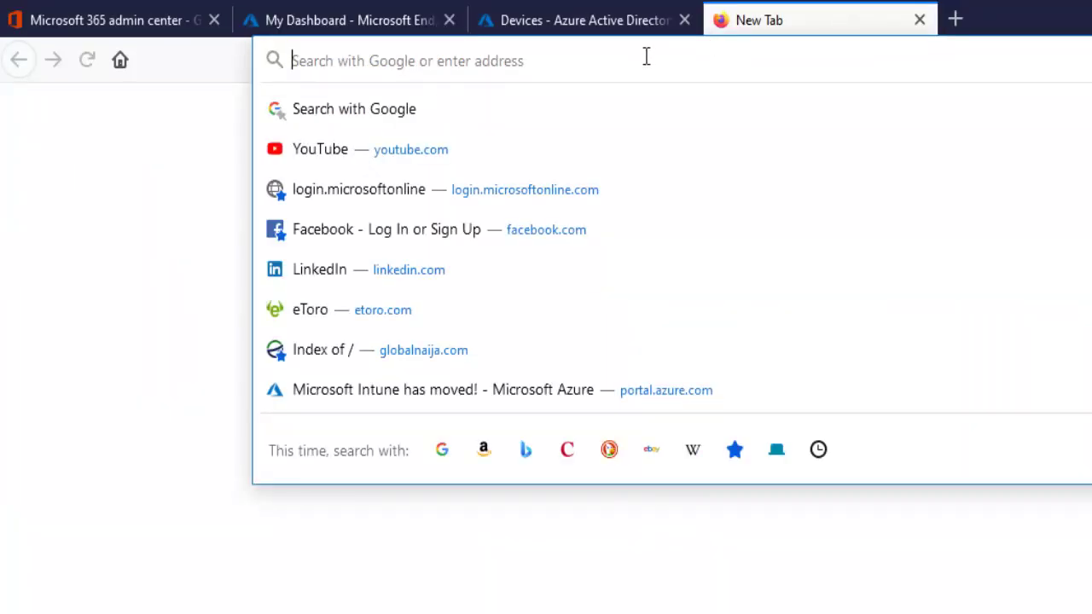
type("porrt")
key("BackSpace")
key("BackSpace")
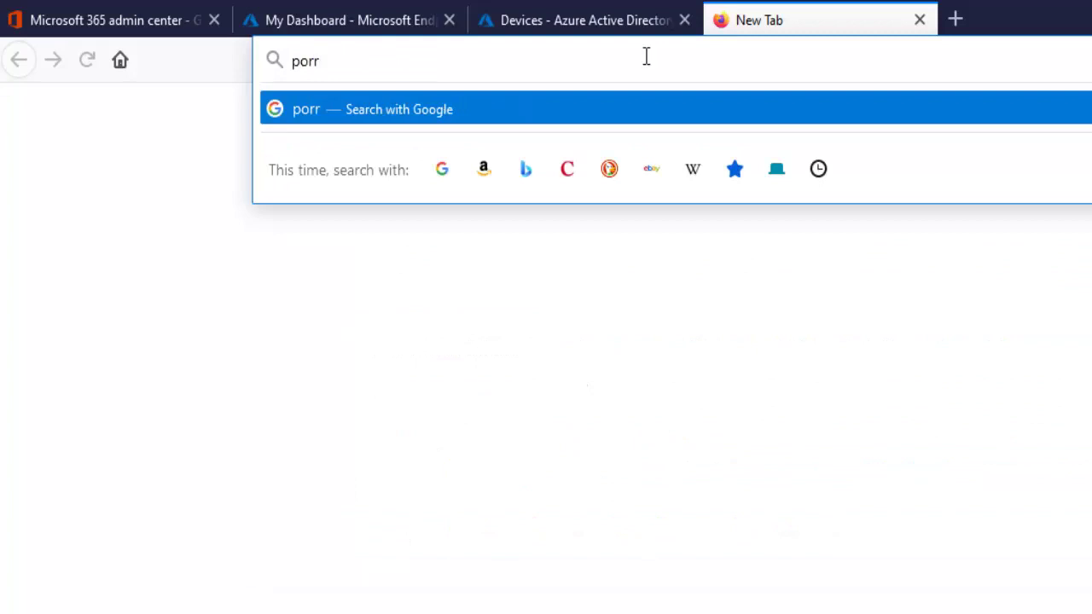
type("tal.az")
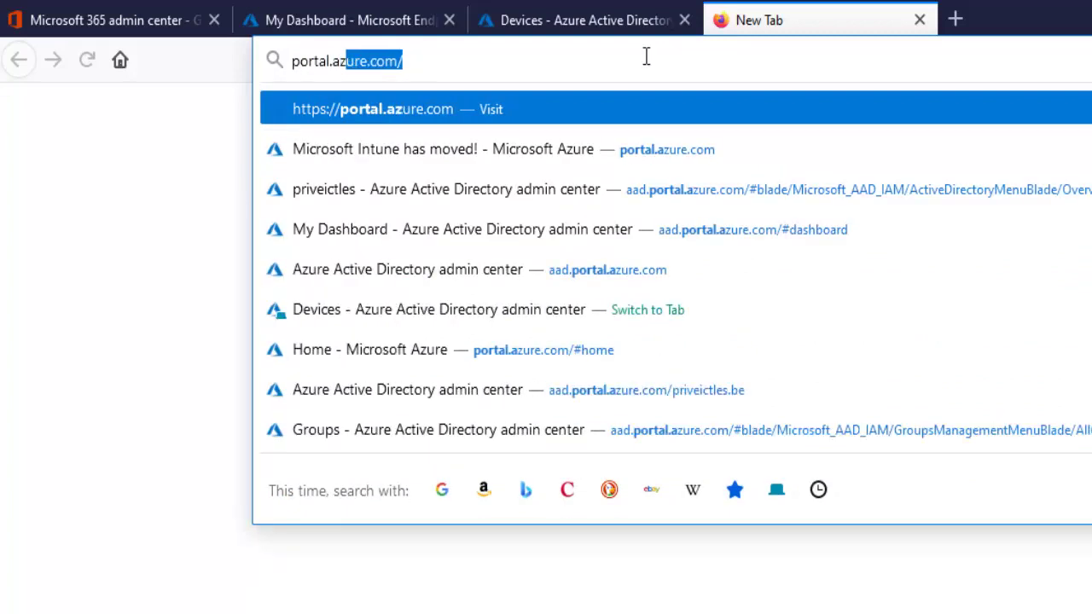
key("Return")
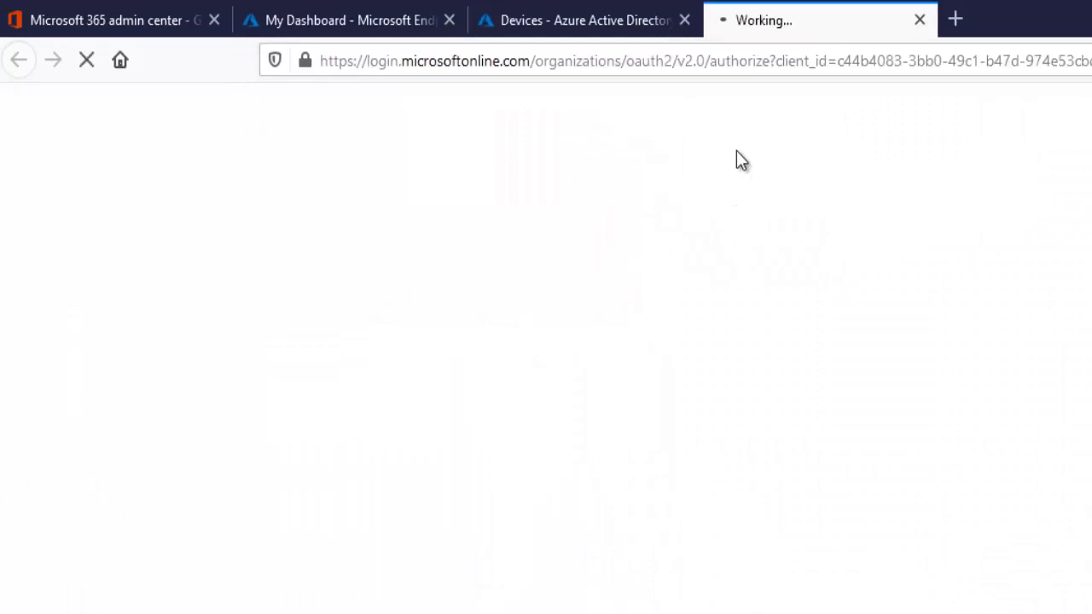
Look up the Intune service in the Azure portal, read its page, and close that browser tab
left_click(706, 105)
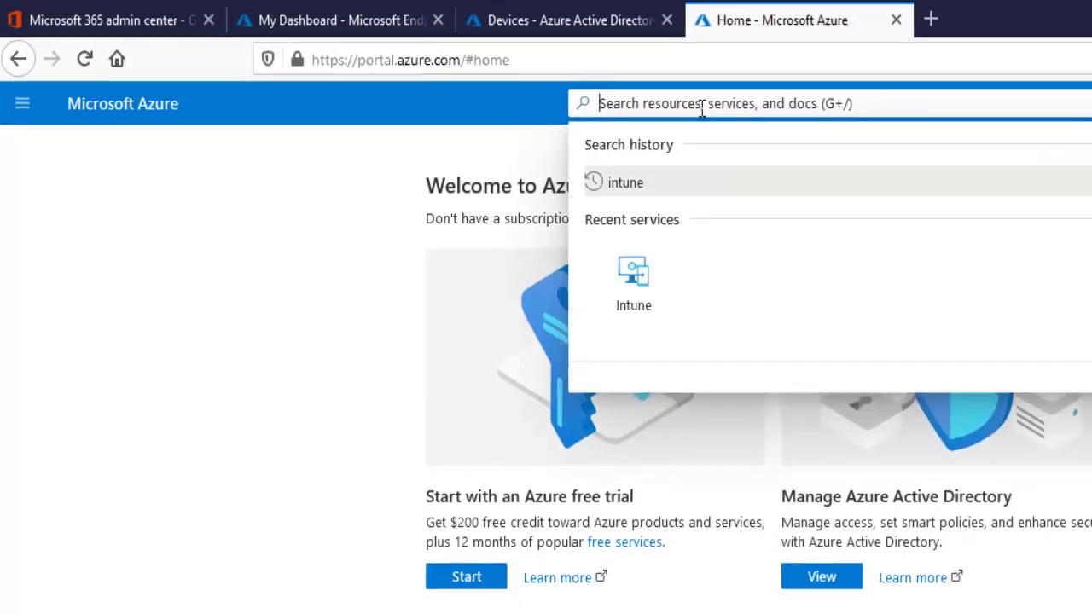
left_click(561, 170)
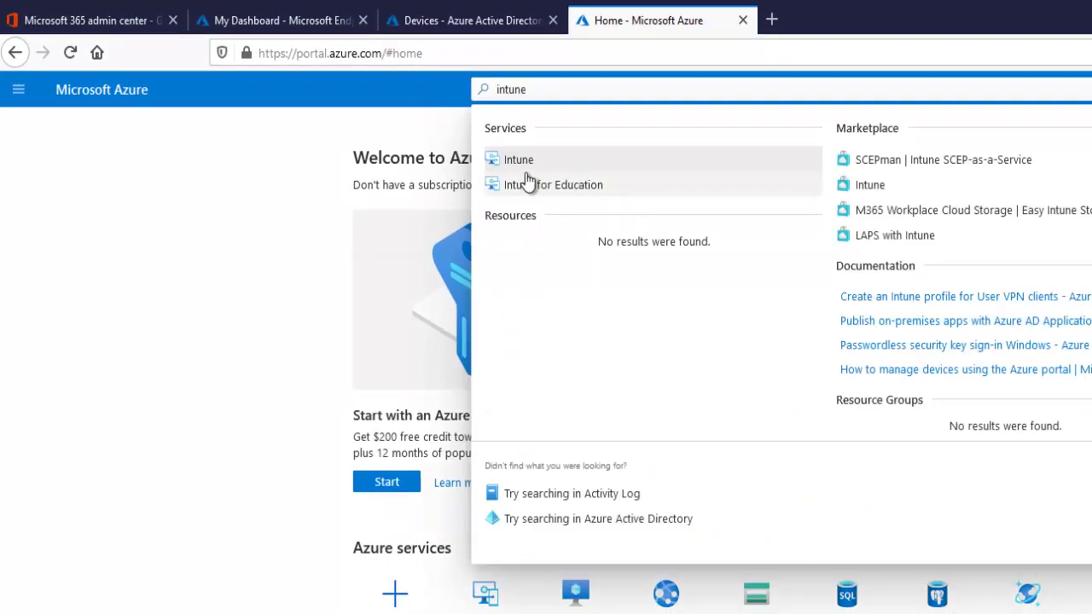
left_click(521, 160)
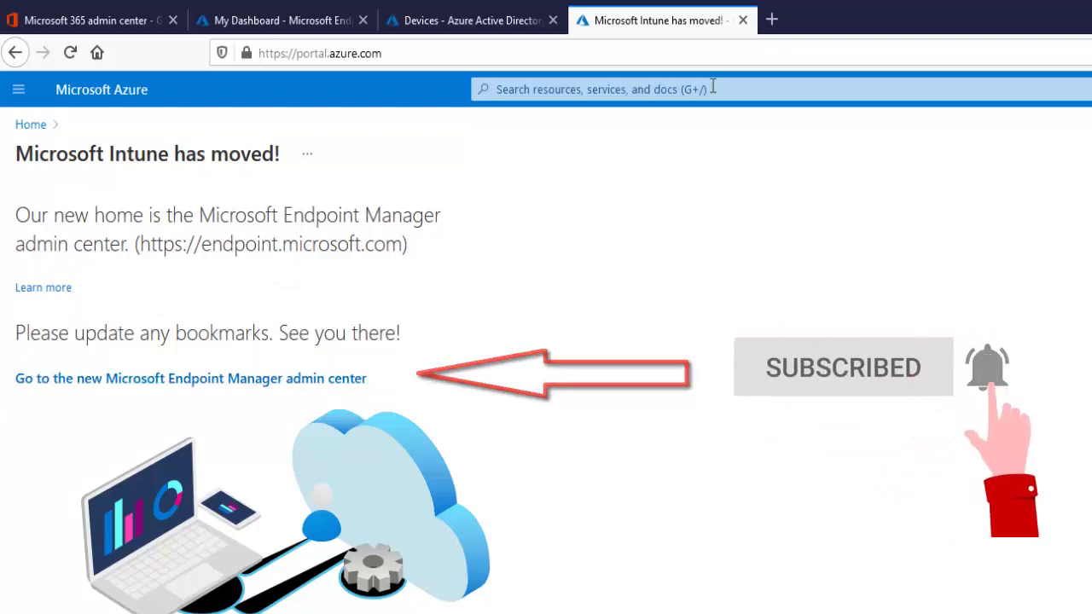
left_click(743, 20)
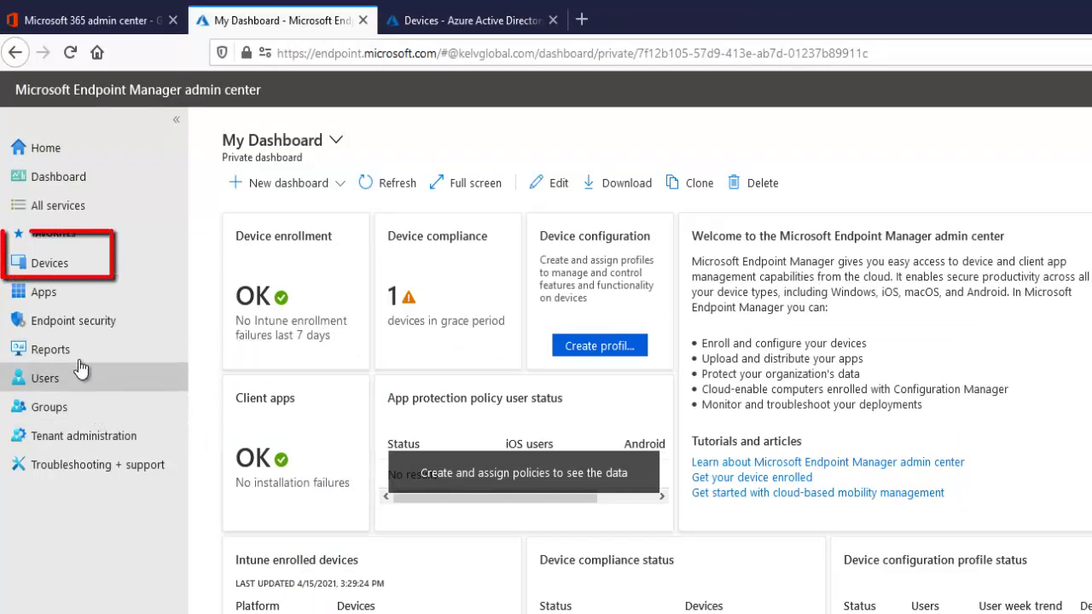
In the device compliance policy settings, mark devices with no compliance policy assigned as Not Compliant and save
left_click(51, 266)
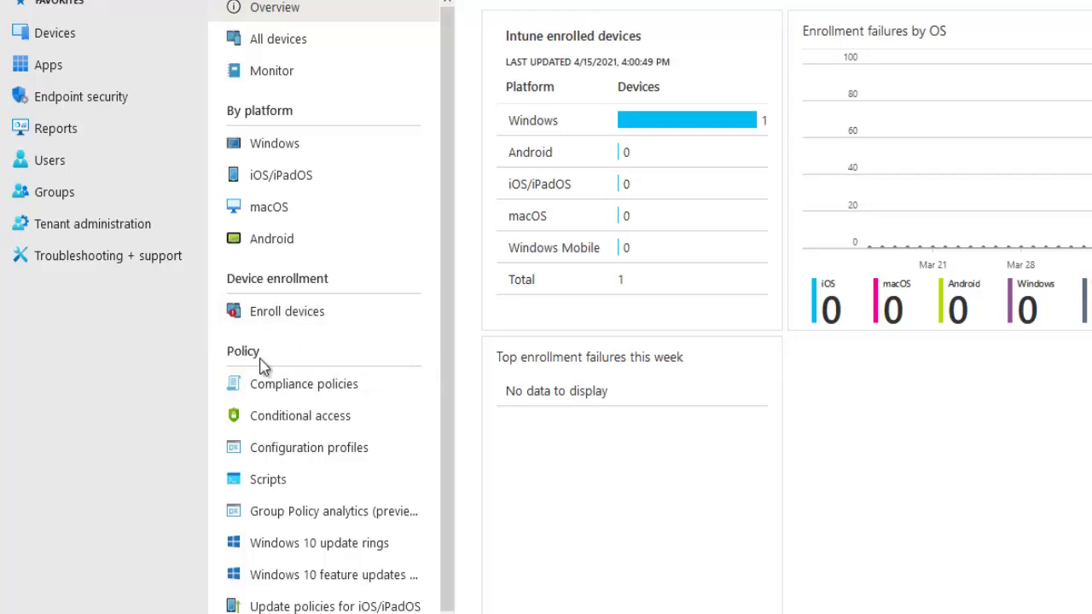
left_click(354, 391)
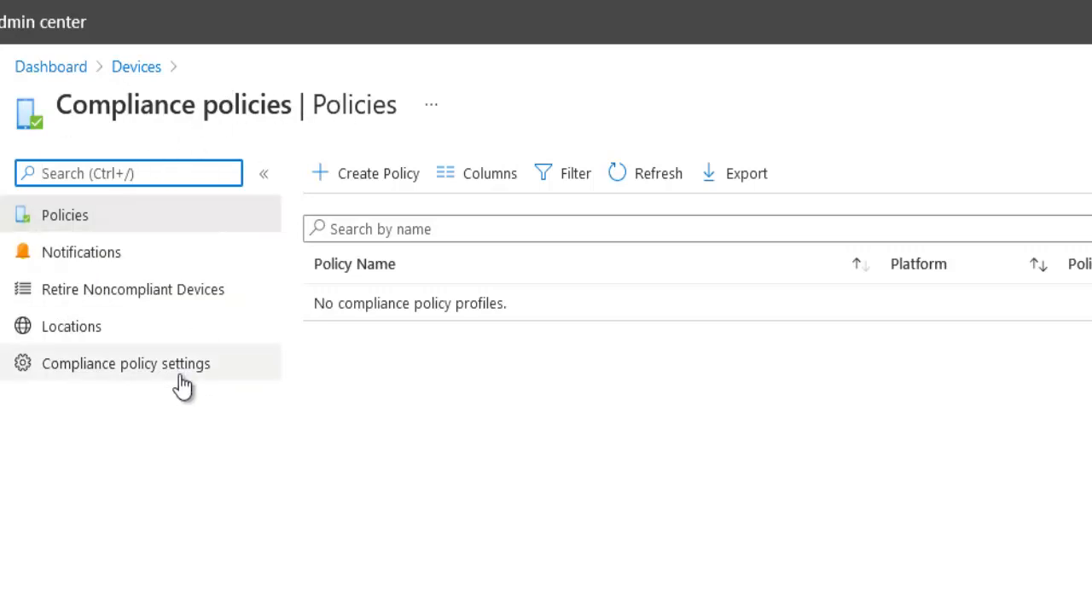
left_click(95, 373)
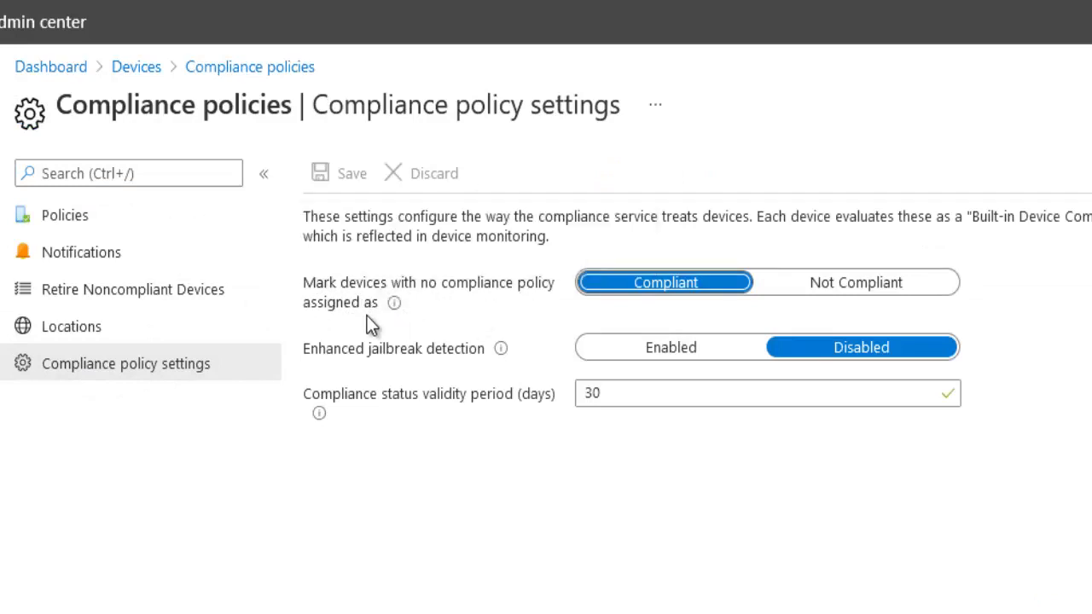
mouse_move(394, 299)
left_click(834, 299)
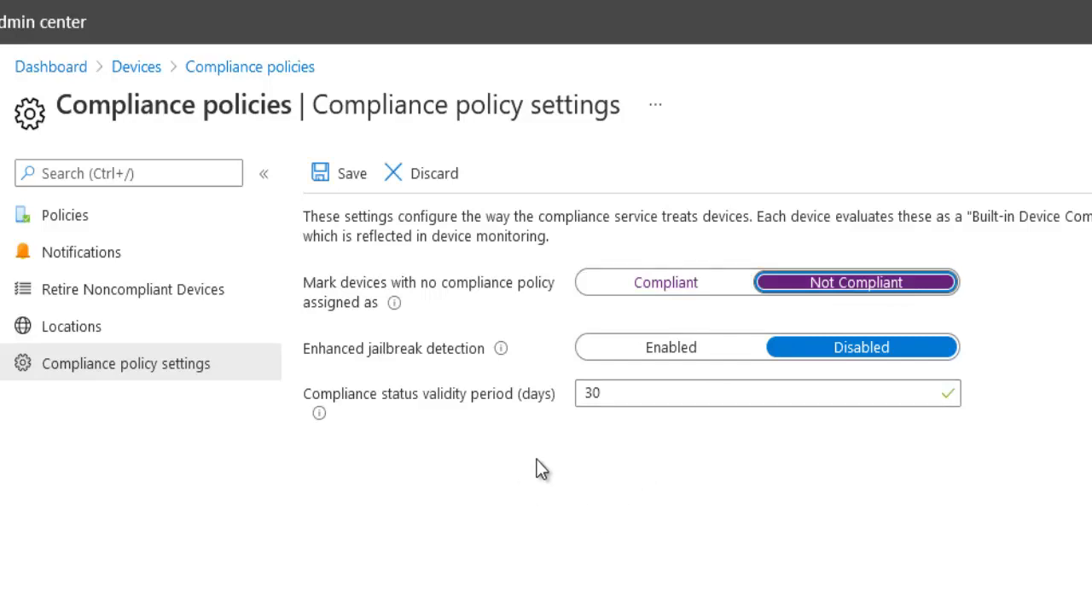
left_click(356, 182)
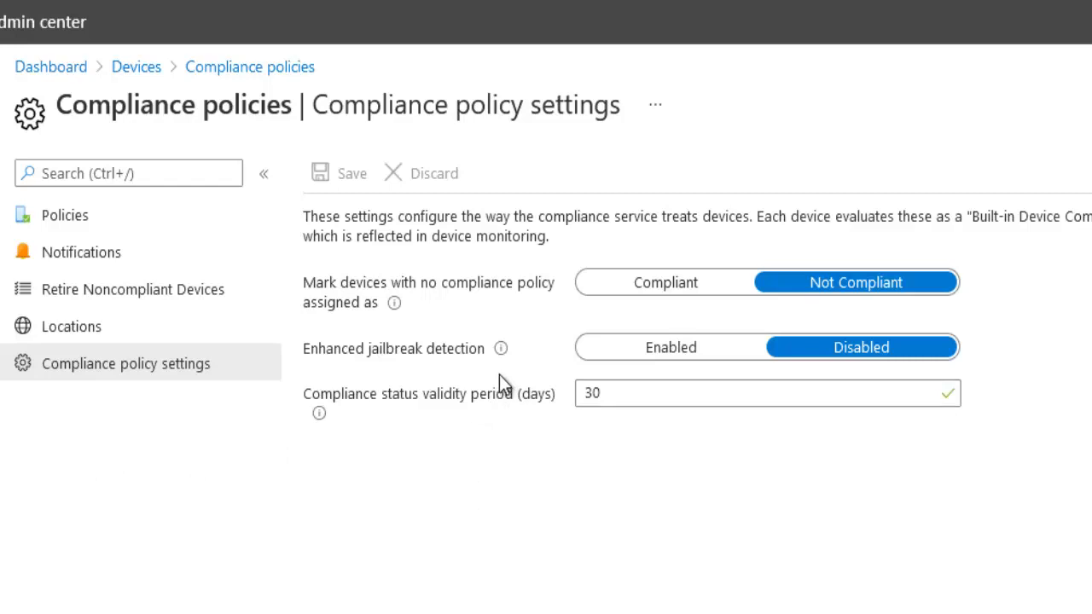
Start creating a compliance policy for the Windows 10 and later platform
left_click(87, 224)
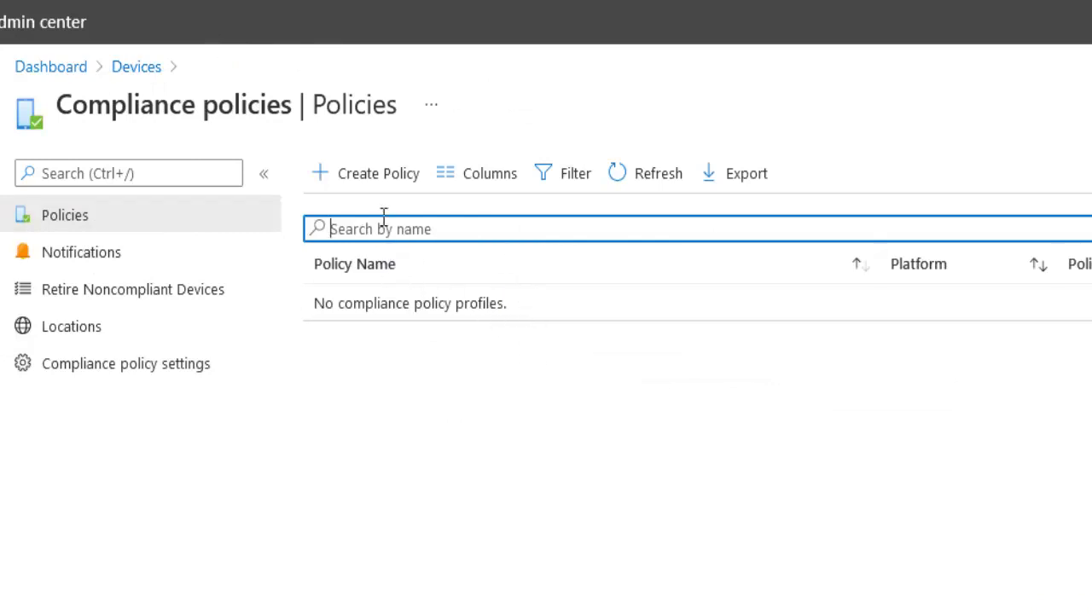
left_click(385, 180)
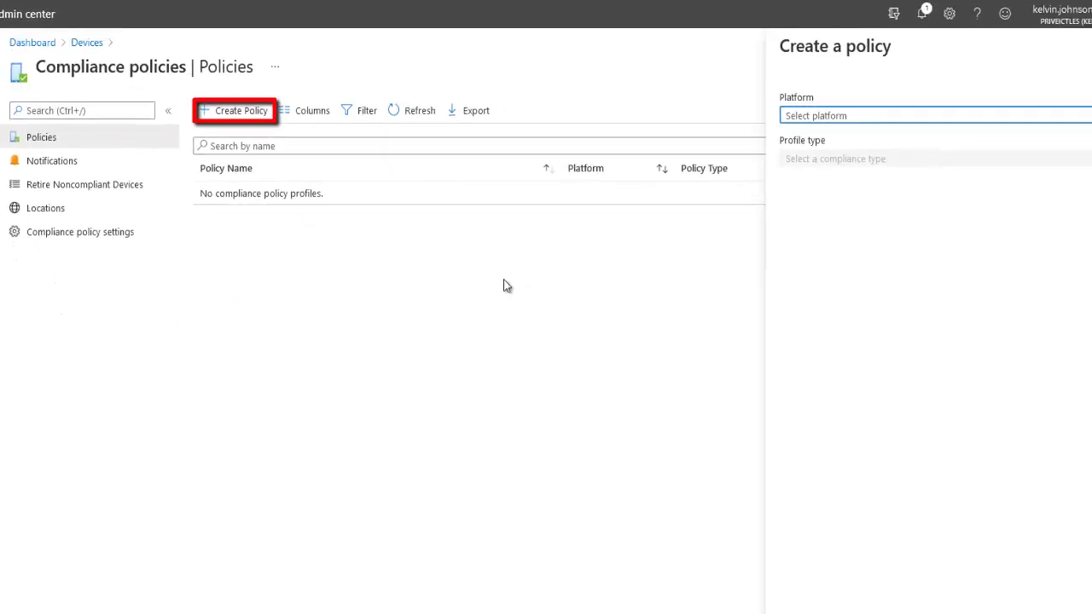
left_click(864, 117)
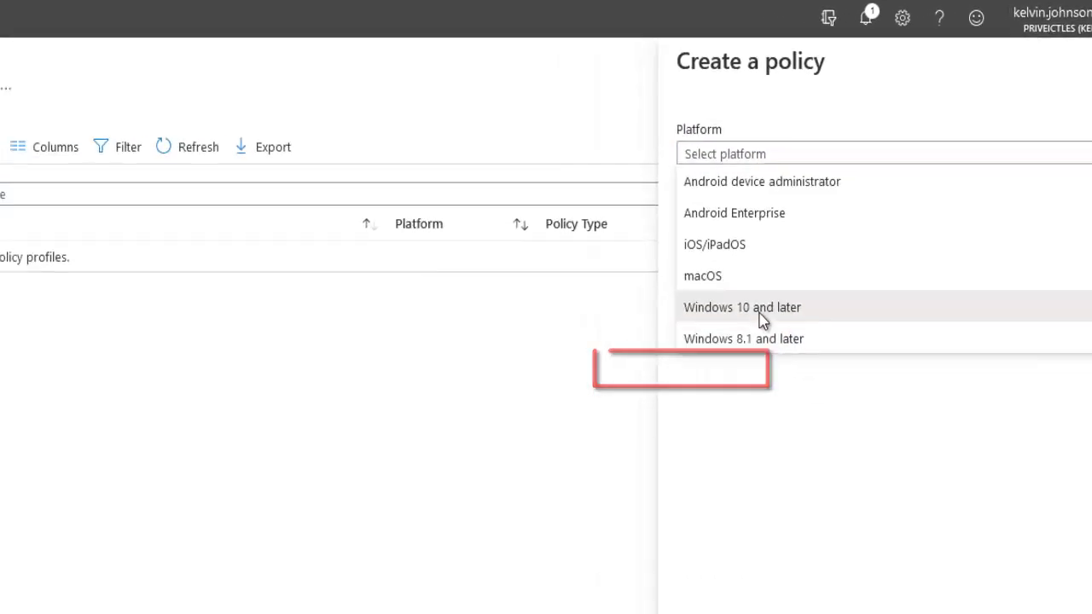
left_click(762, 319)
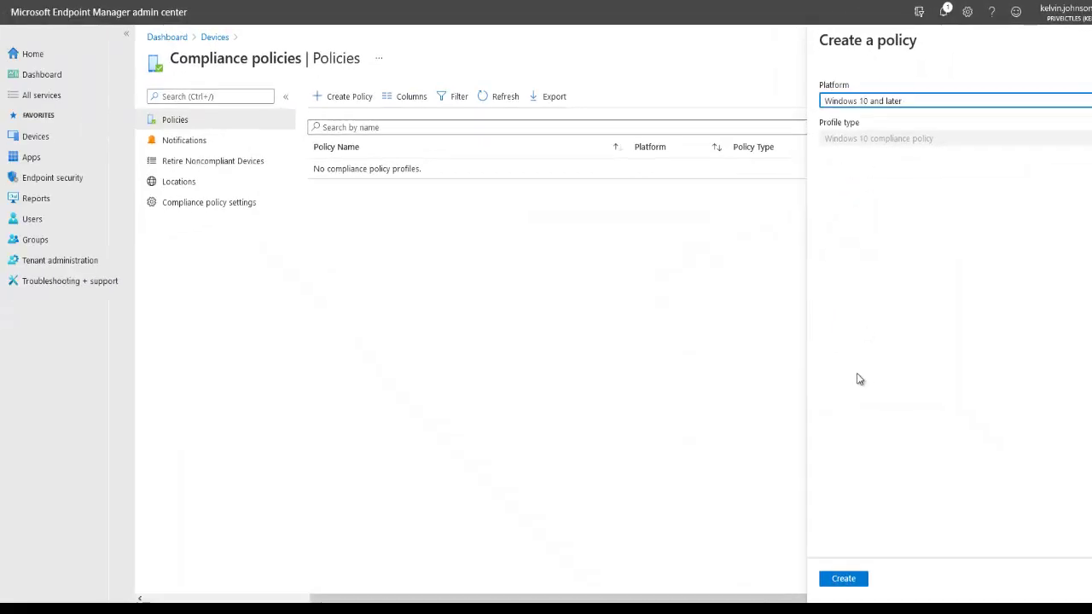
left_click(842, 579)
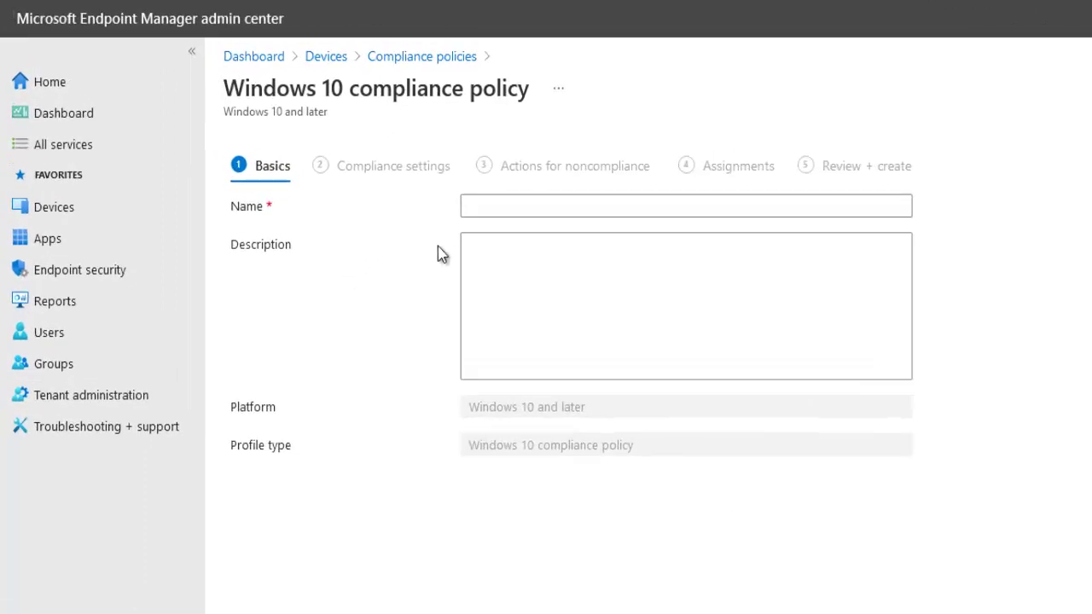
Name the compliance policy Secured-Devices and continue to its compliance settings
left_click(492, 205)
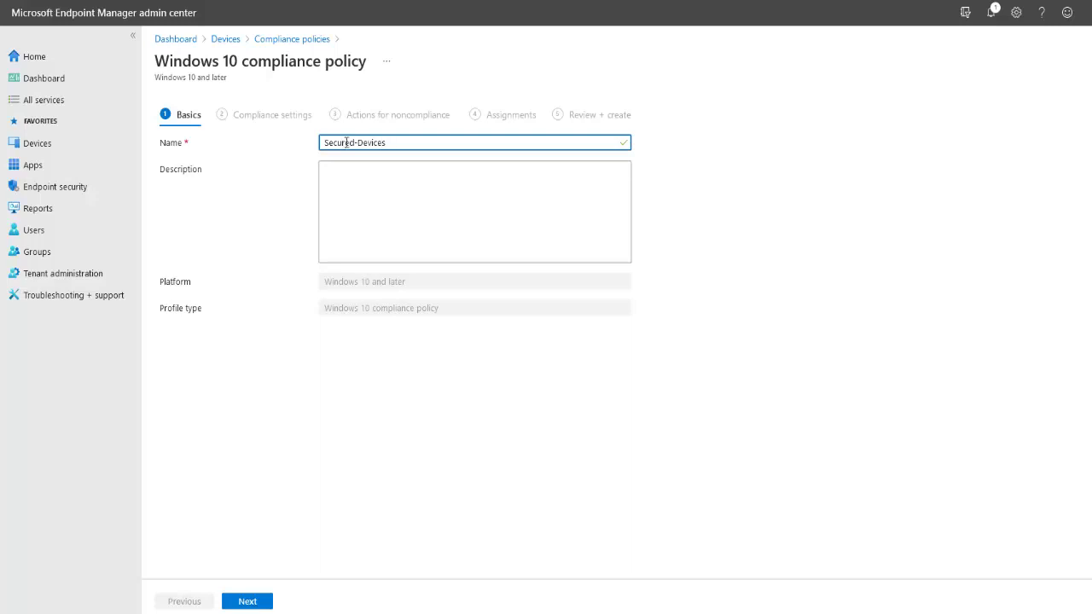
left_click(381, 334)
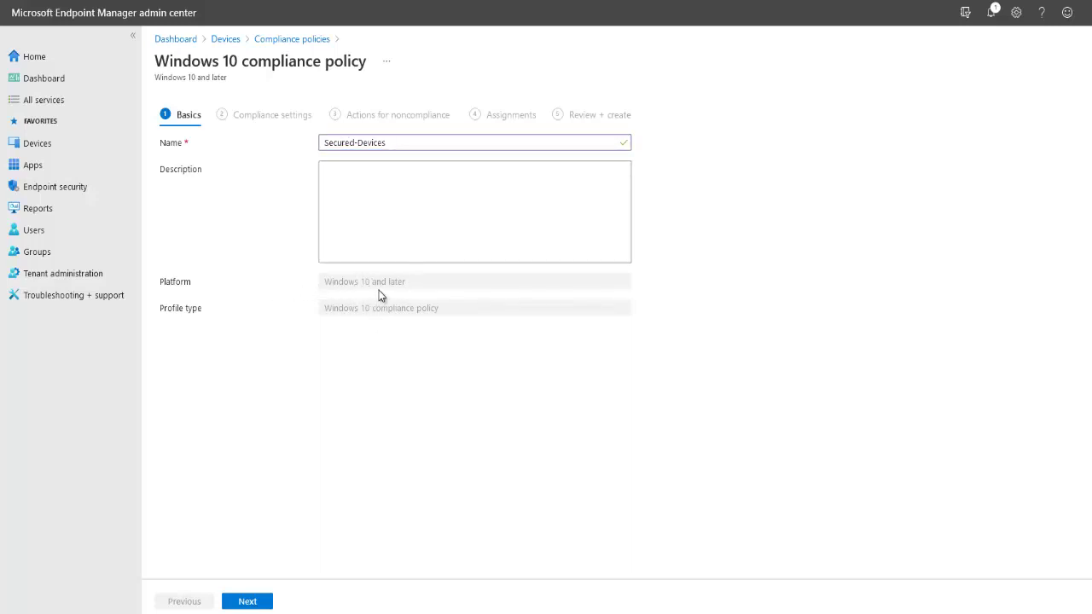
left_click(259, 605)
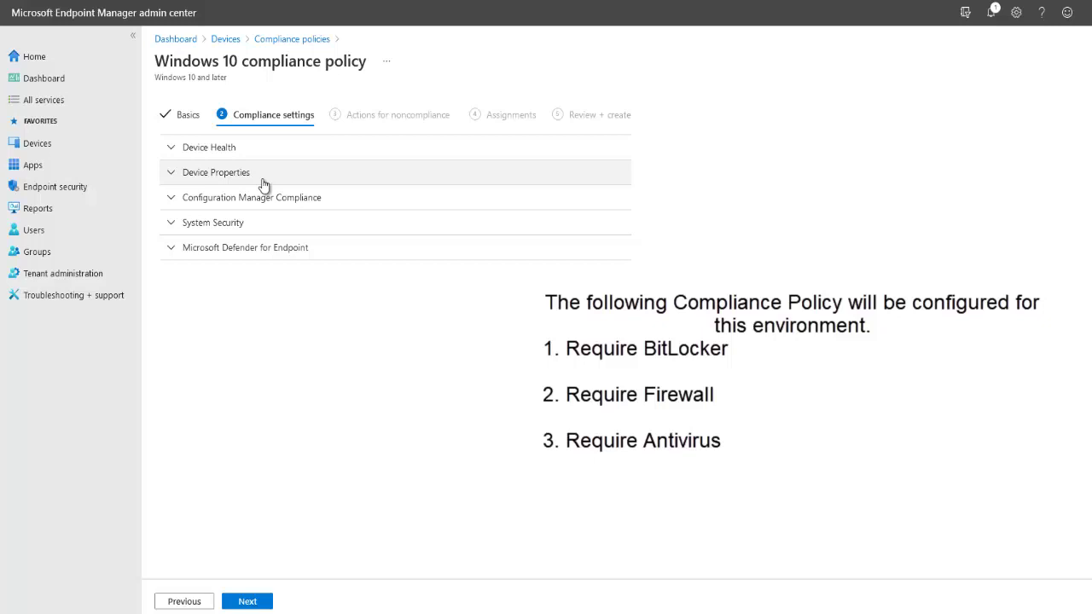
Set Require BitLocker to Require in the policy's Device Health settings
left_click(173, 151)
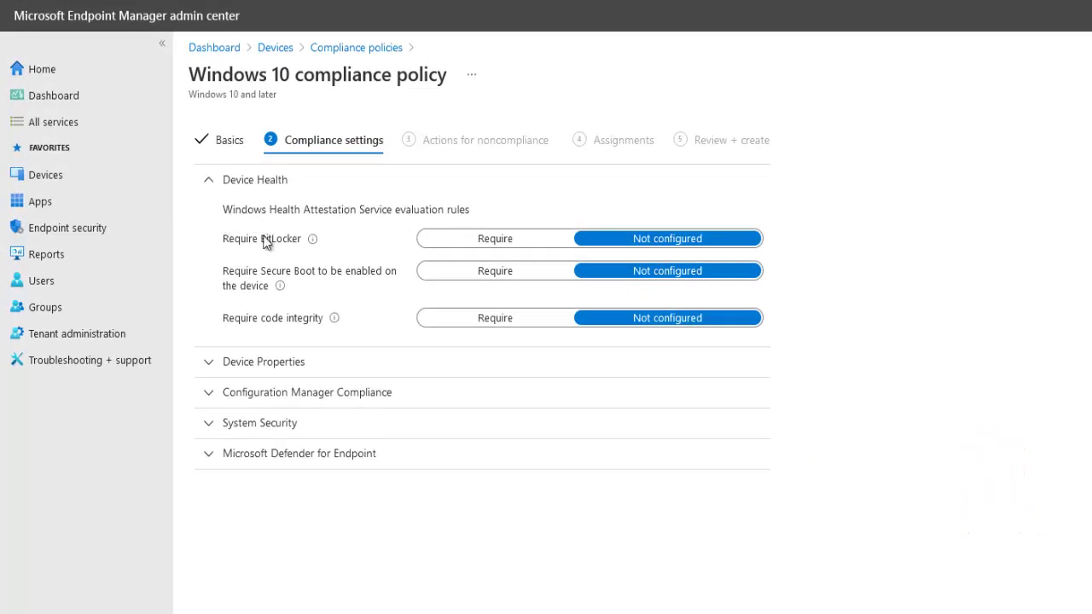
mouse_move(315, 243)
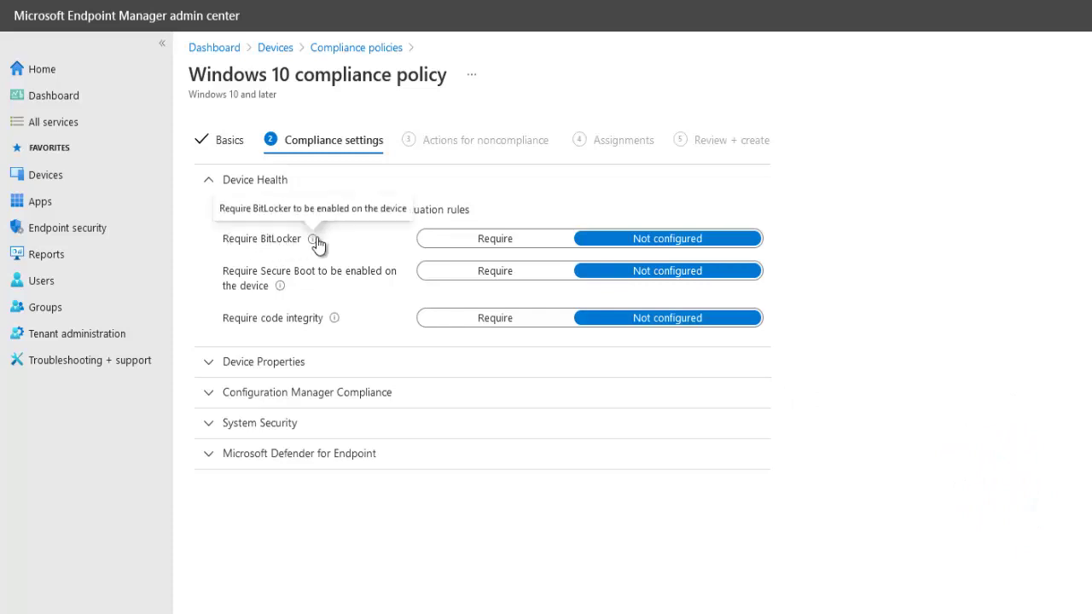
left_click(490, 240)
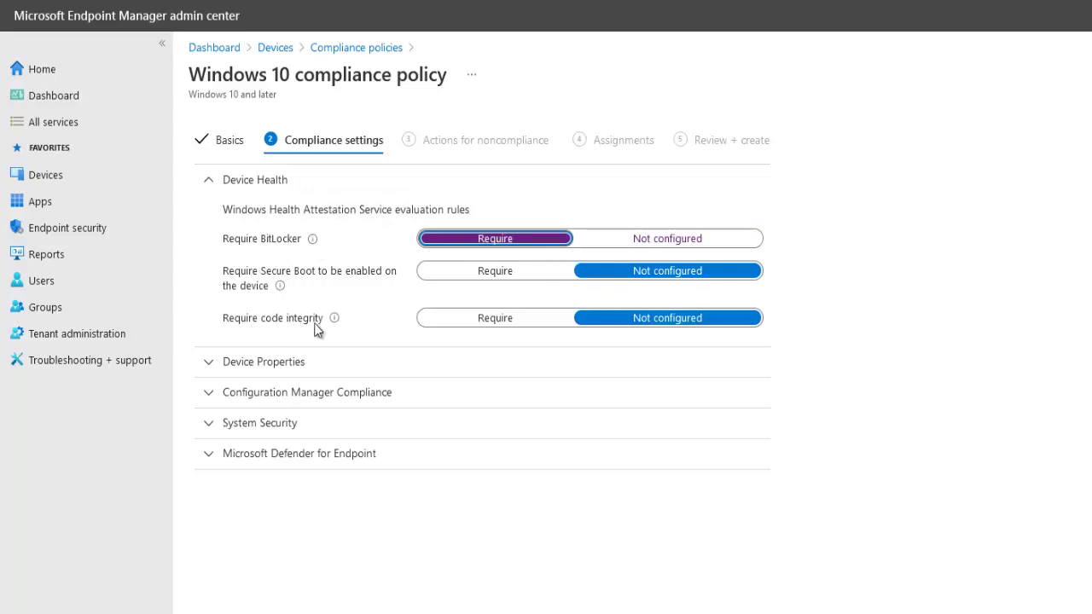
Examine the options offered under Device Properties and Configuration Manager Compliance
left_click(219, 365)
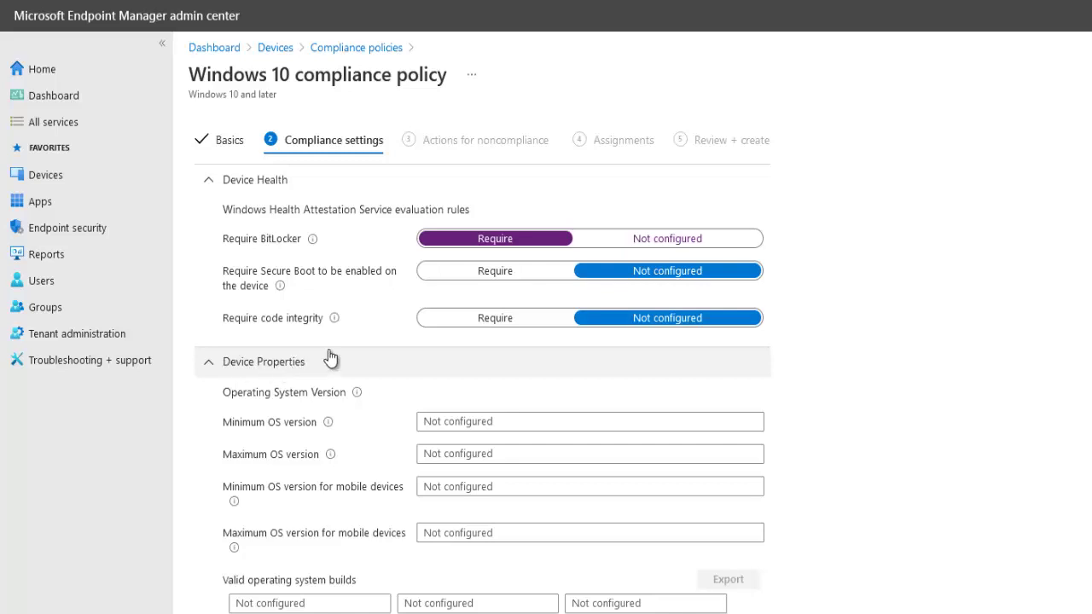
scroll(330, 360, "down", 1)
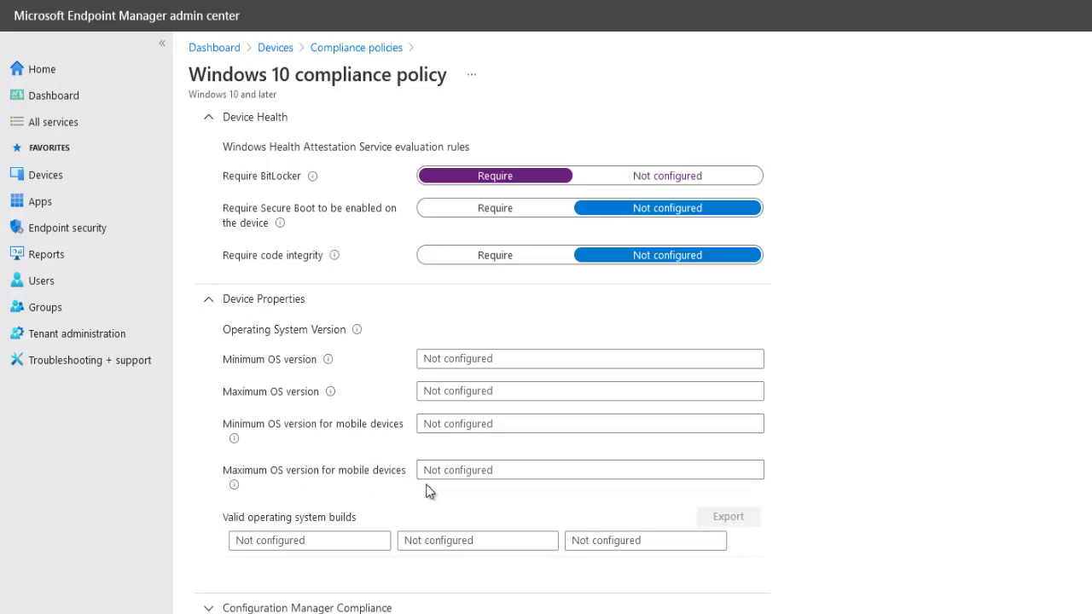
left_click(234, 301)
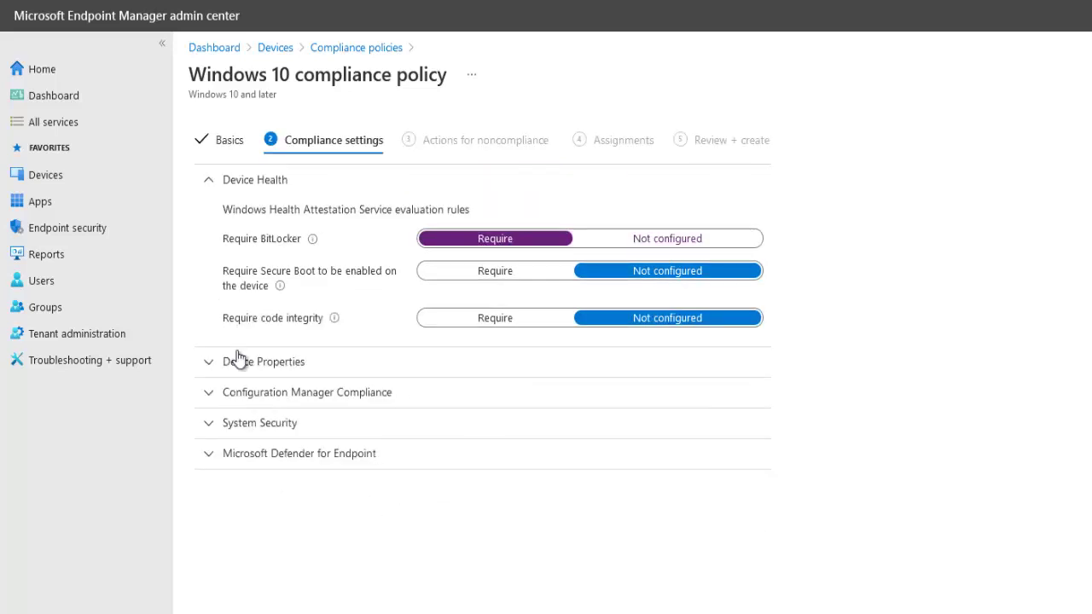
left_click(215, 401)
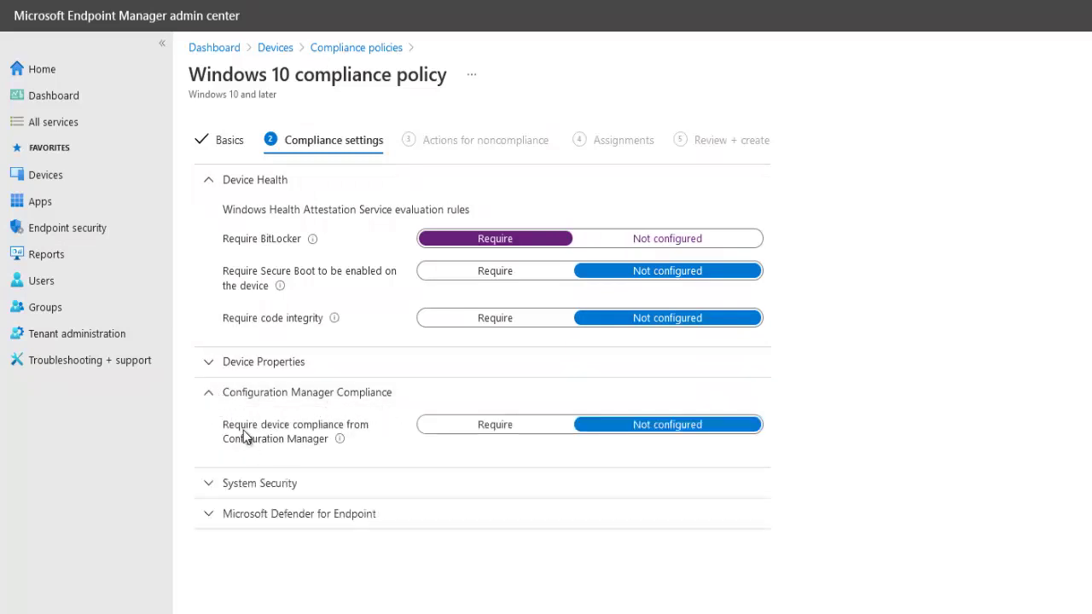
mouse_move(342, 444)
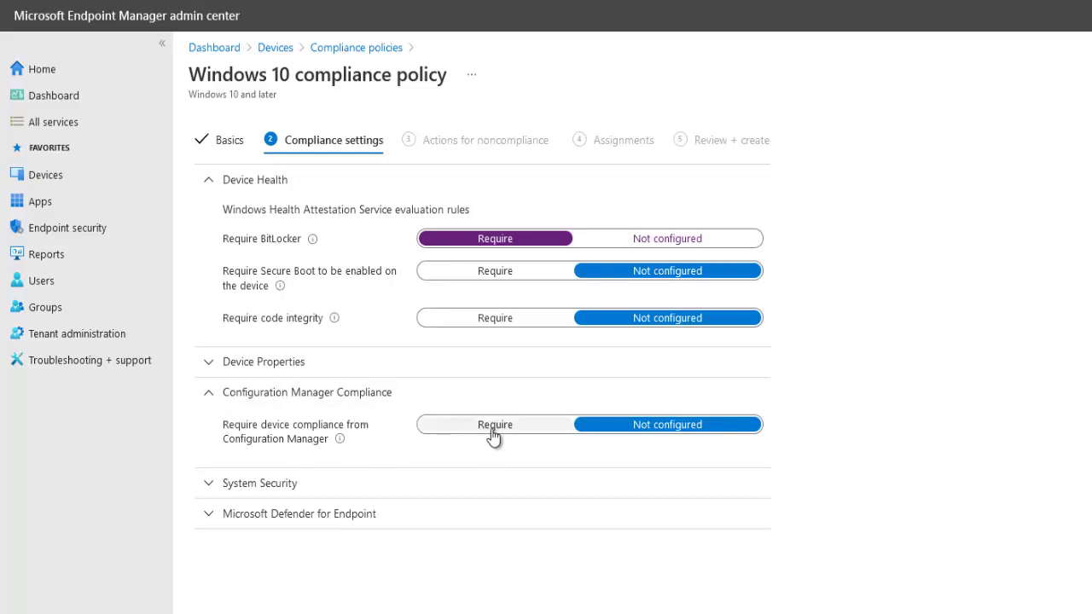
Examine the System Security password options by temporarily requiring a password to unlock mobile devices, restoring Not configured
left_click(214, 486)
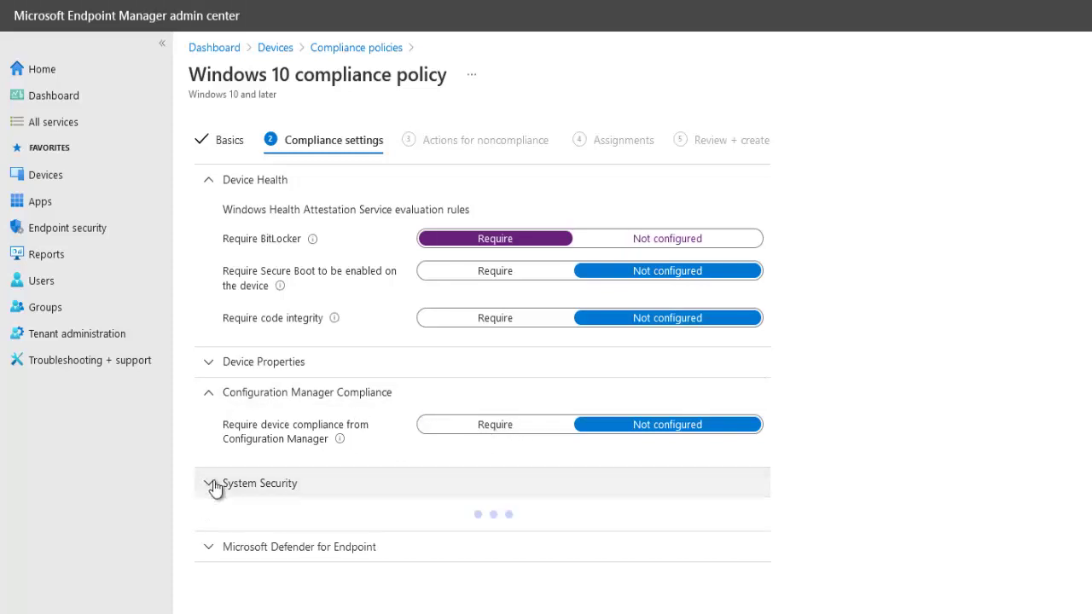
scroll(290, 487, "down", 2)
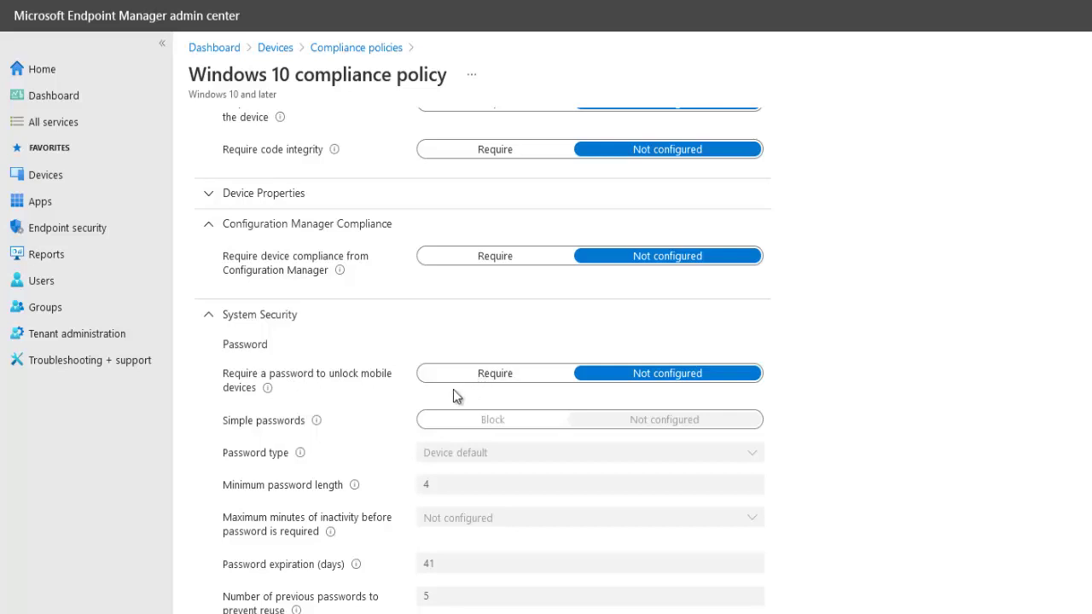
scroll(452, 390, "down", 1)
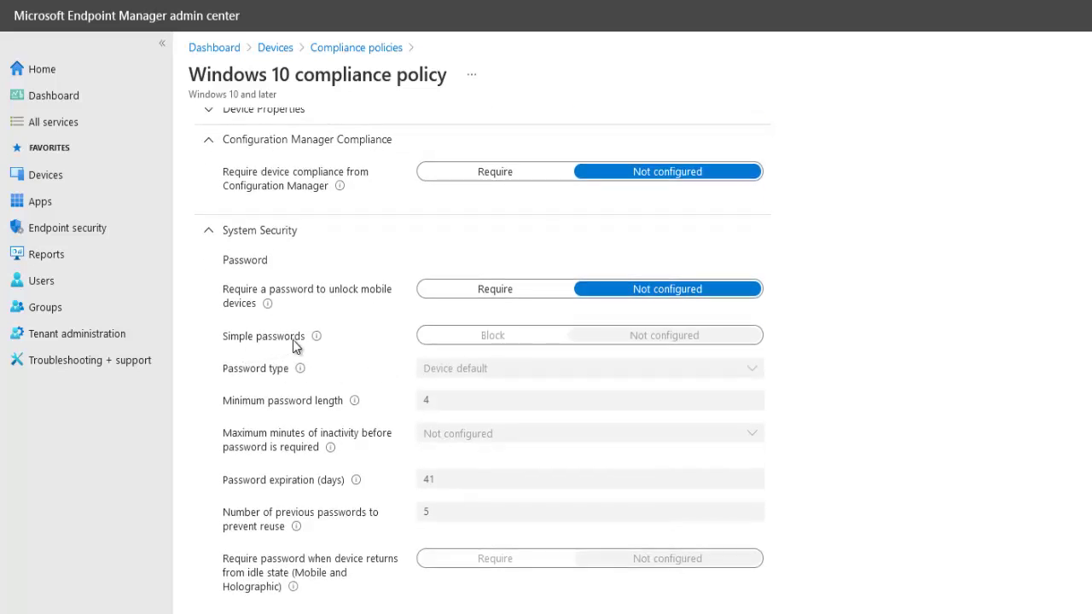
left_click(482, 290)
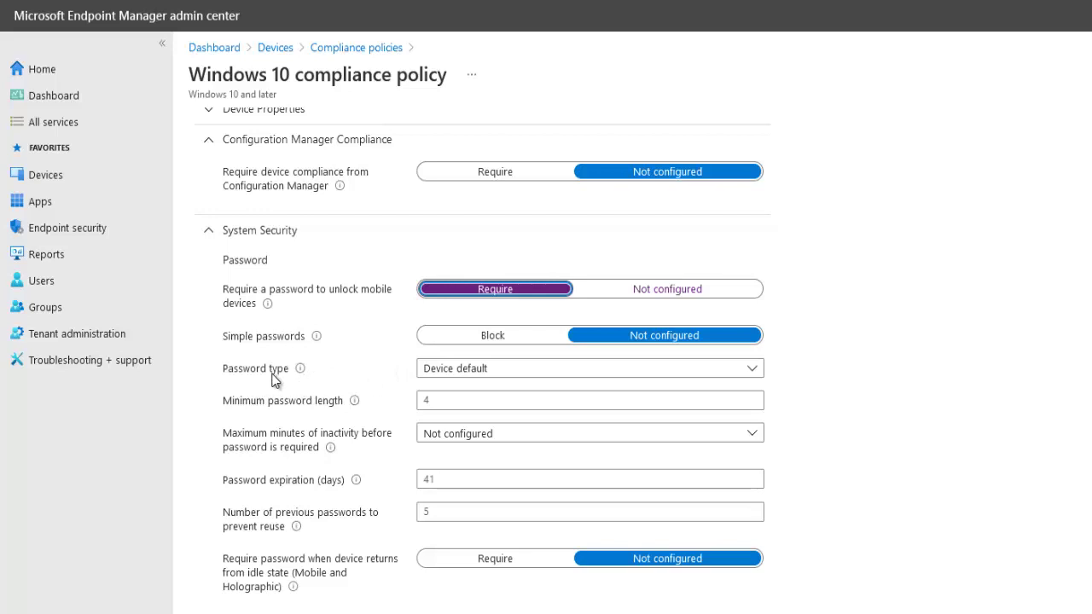
left_click(638, 291)
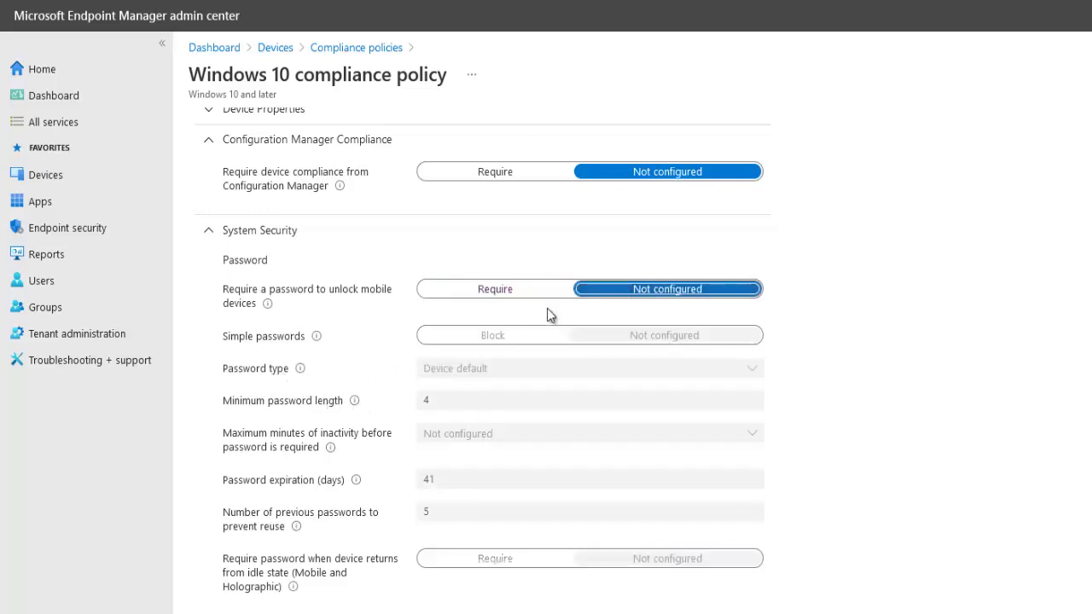
Set Firewall and Antivirus to Require in the policy's Device Security settings
scroll(286, 401, "down", 2)
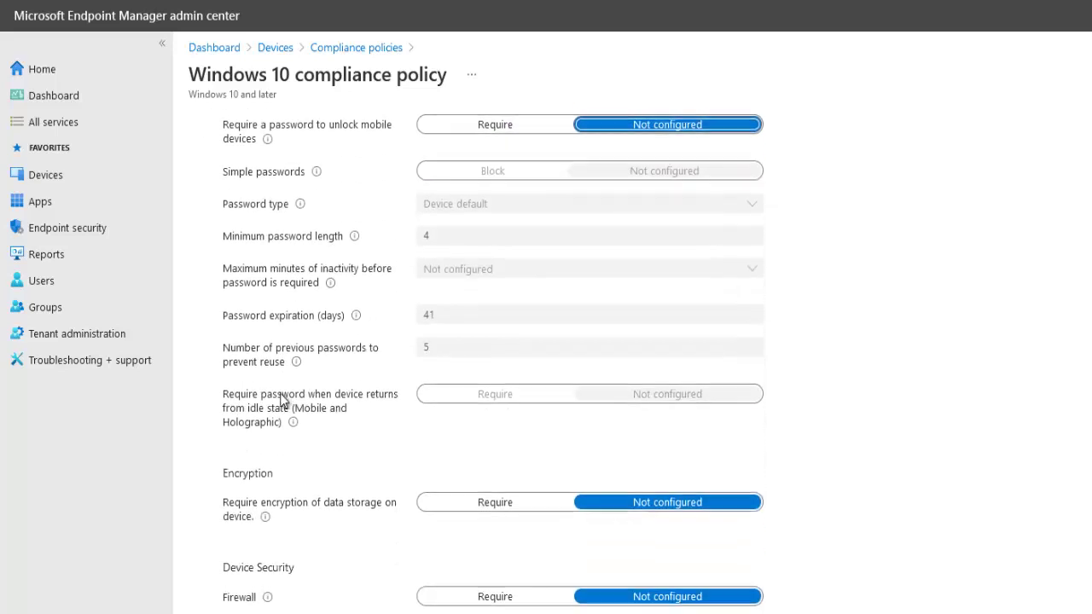
scroll(276, 378, "down", 1)
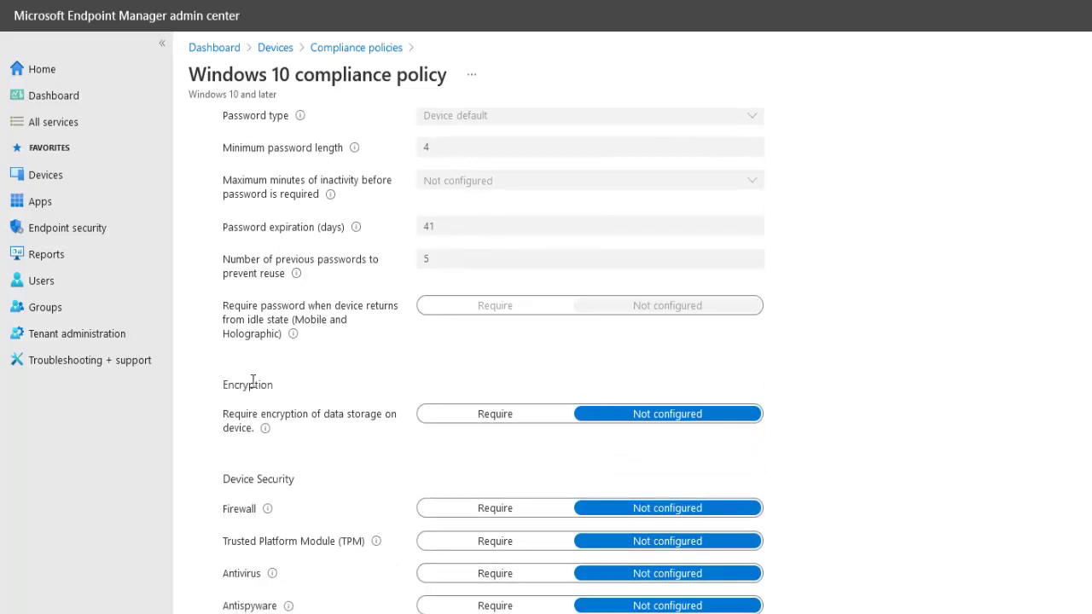
scroll(266, 495, "down", 1)
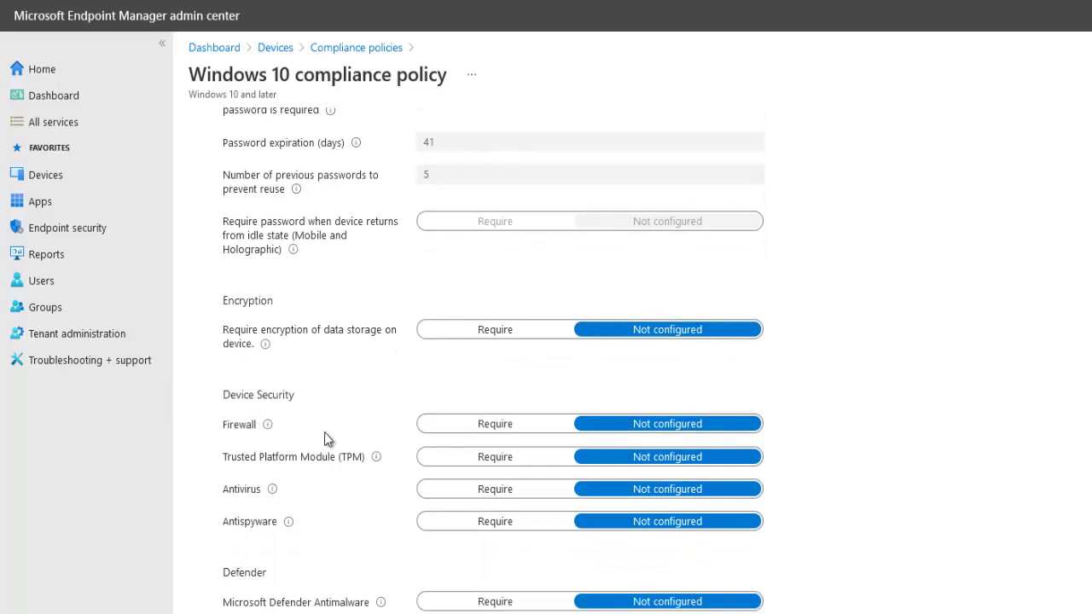
left_click(444, 430)
scroll(340, 429, "down", 1)
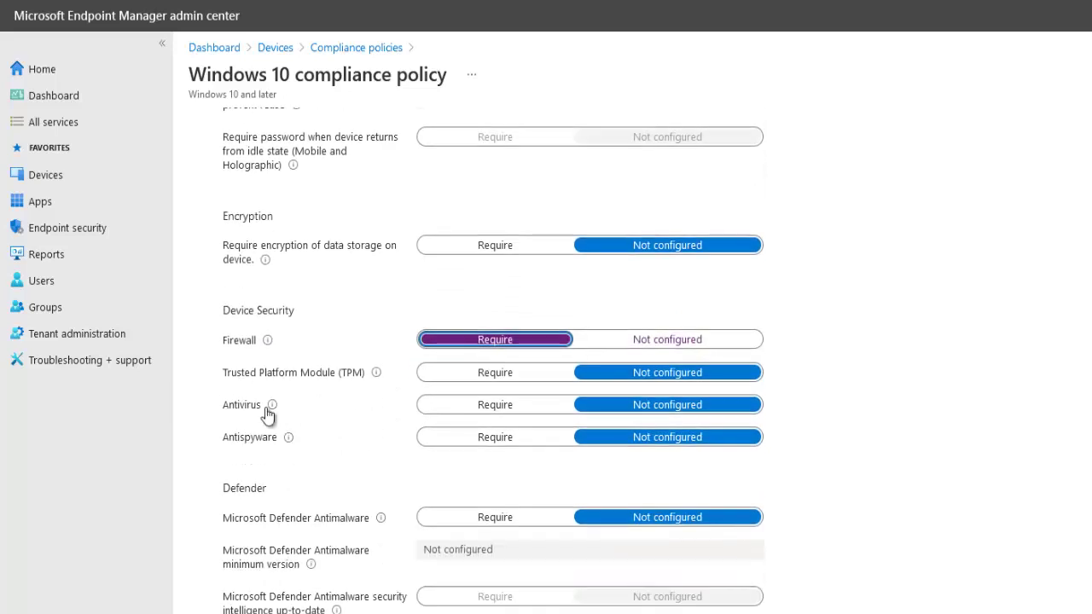
mouse_move(272, 409)
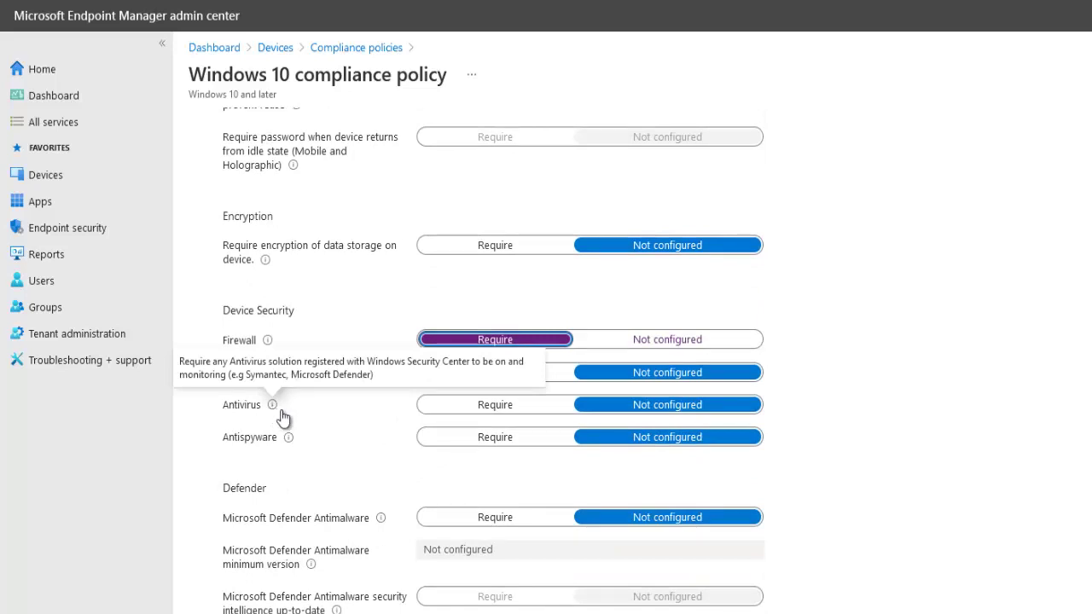
left_click(476, 407)
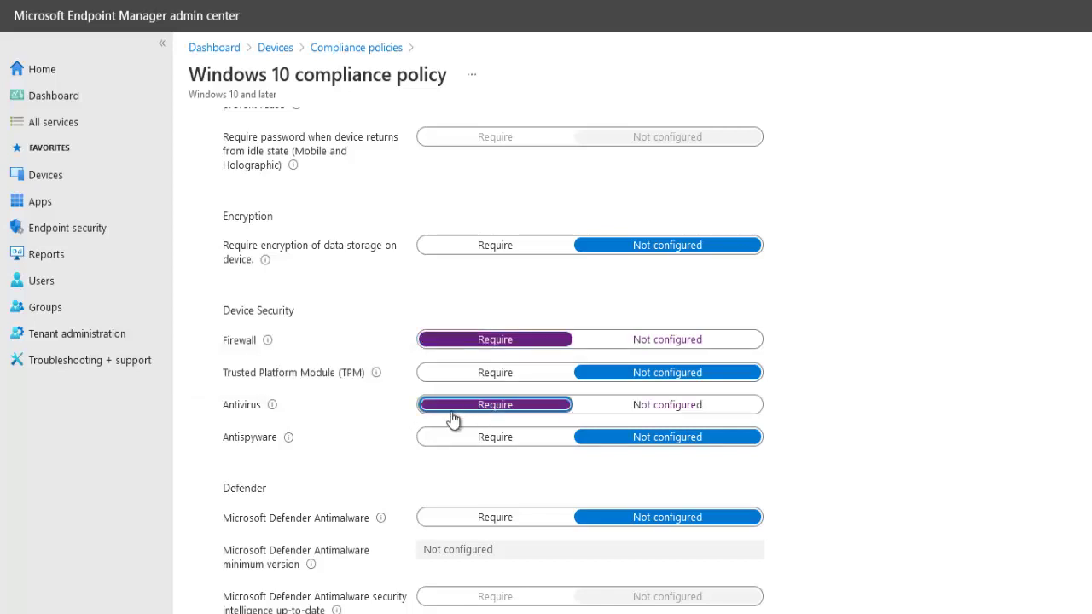
Examine the Defender and Microsoft Defender for Endpoint options, and review the chosen settings from Device Health to Device Security
scroll(373, 432, "down", 1)
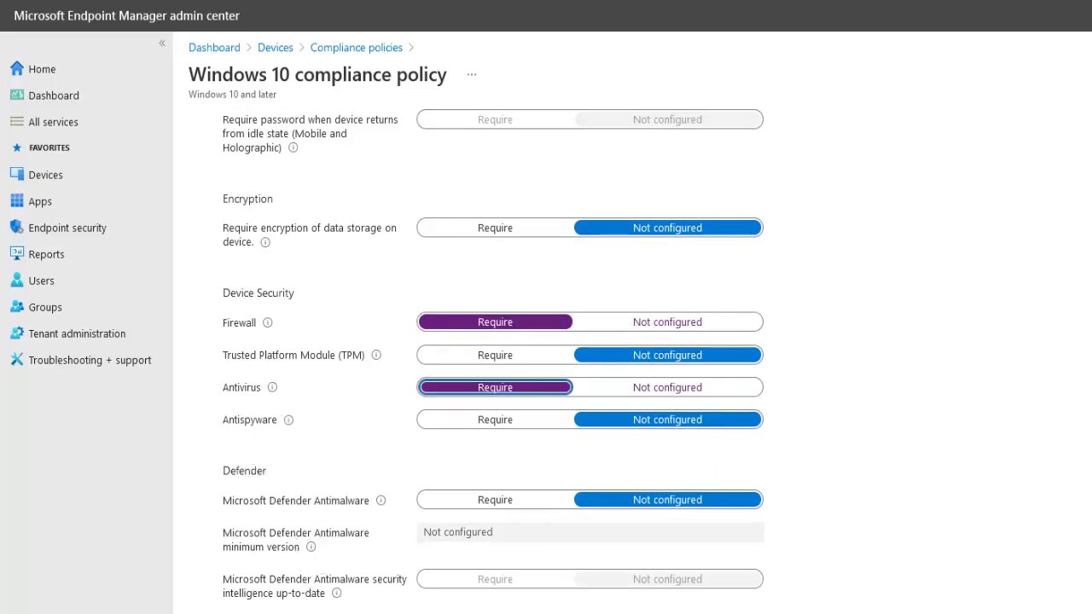
scroll(289, 573, "down", 1)
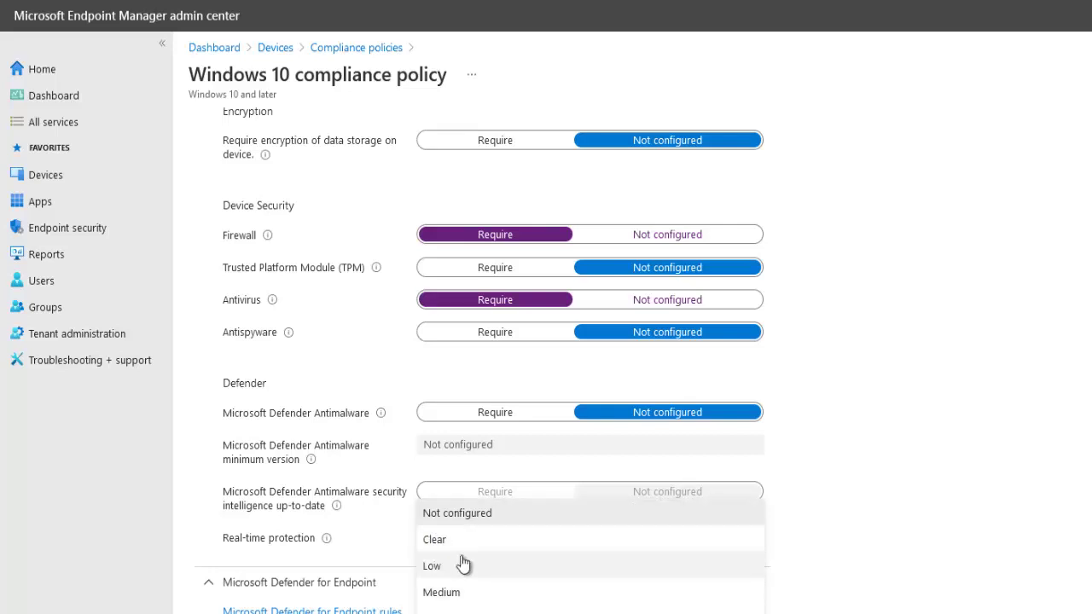
left_click(978, 574)
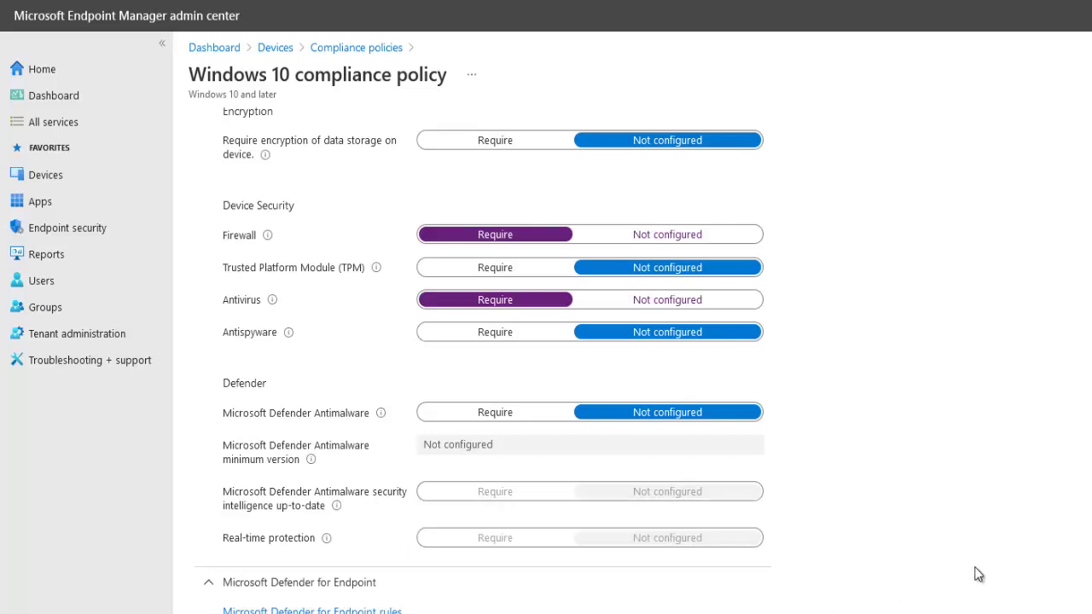
scroll(768, 571, "up", 2)
scroll(768, 520, "up", 4)
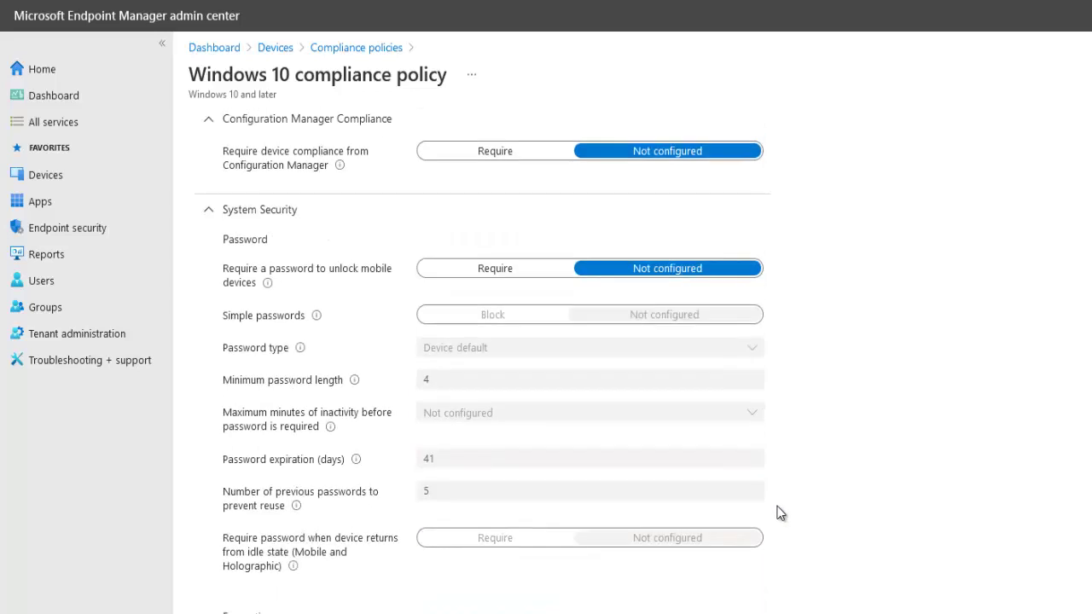
scroll(777, 510, "up", 3)
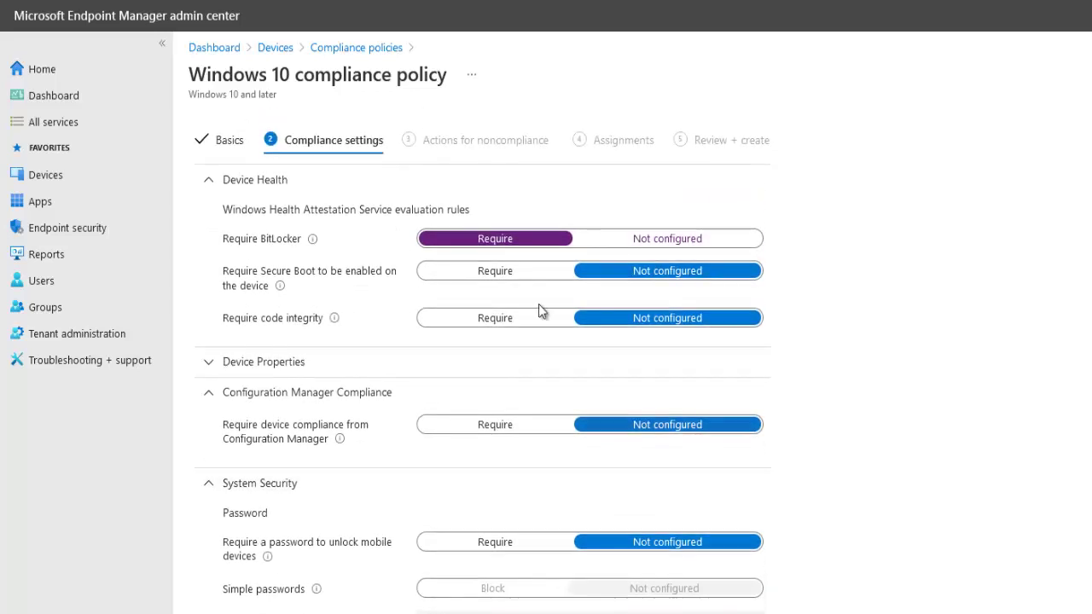
scroll(536, 302, "down", 8)
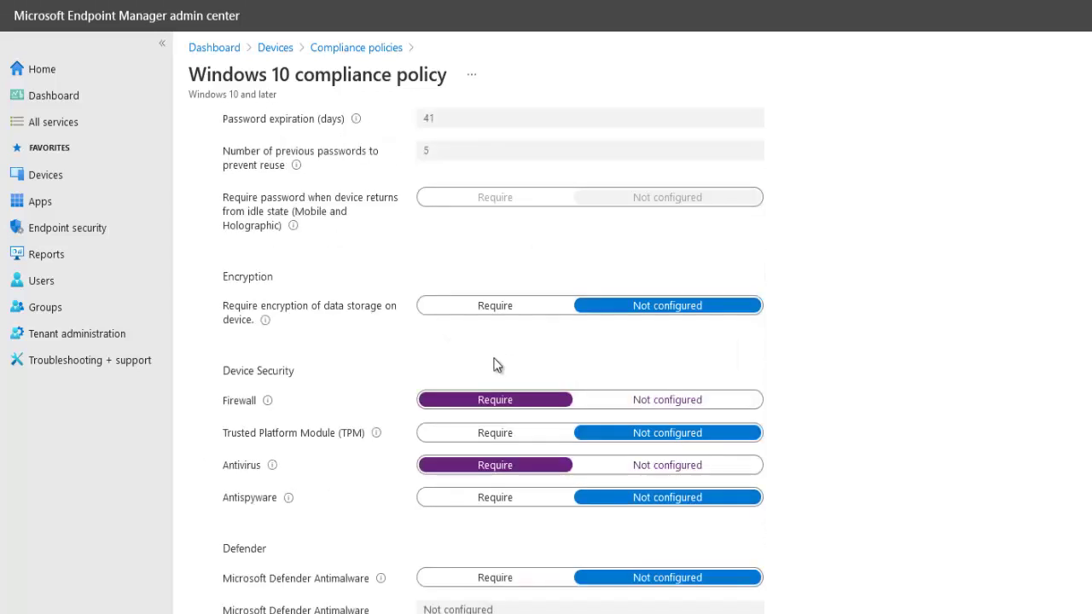
mouse_move(269, 344)
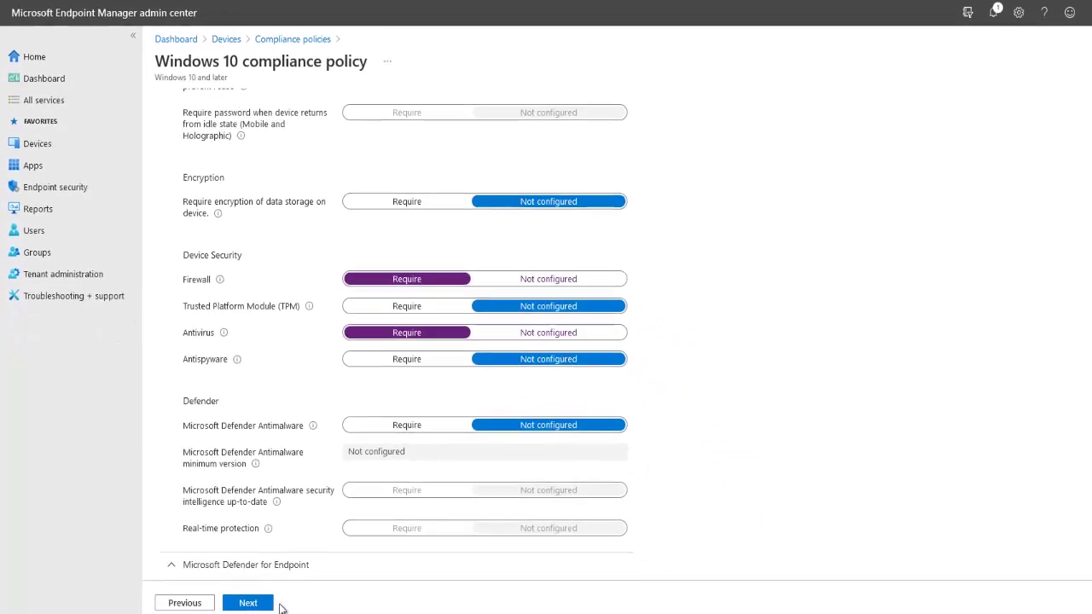
Continue to the actions for noncompliance and add Retire the noncompliant device with a schedule of 10 days
left_click(239, 583)
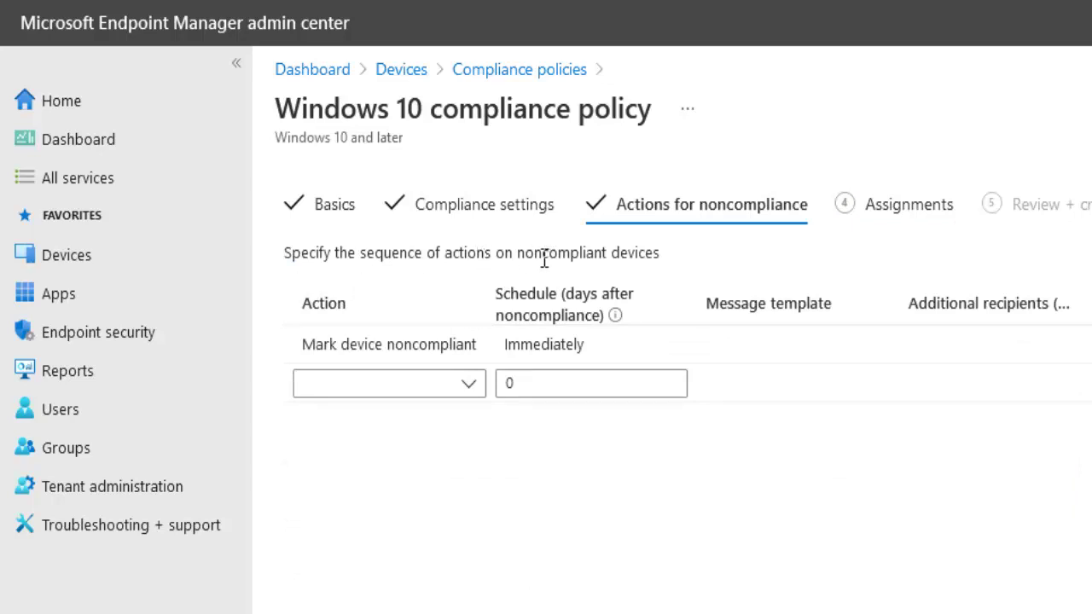
left_click(471, 390)
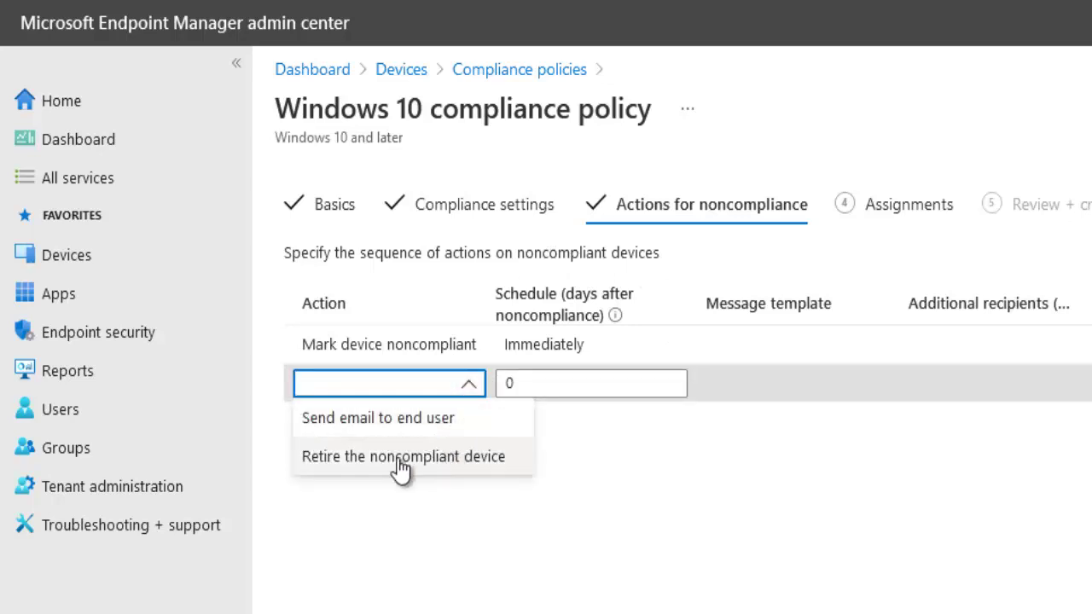
left_click(447, 469)
left_click(524, 384)
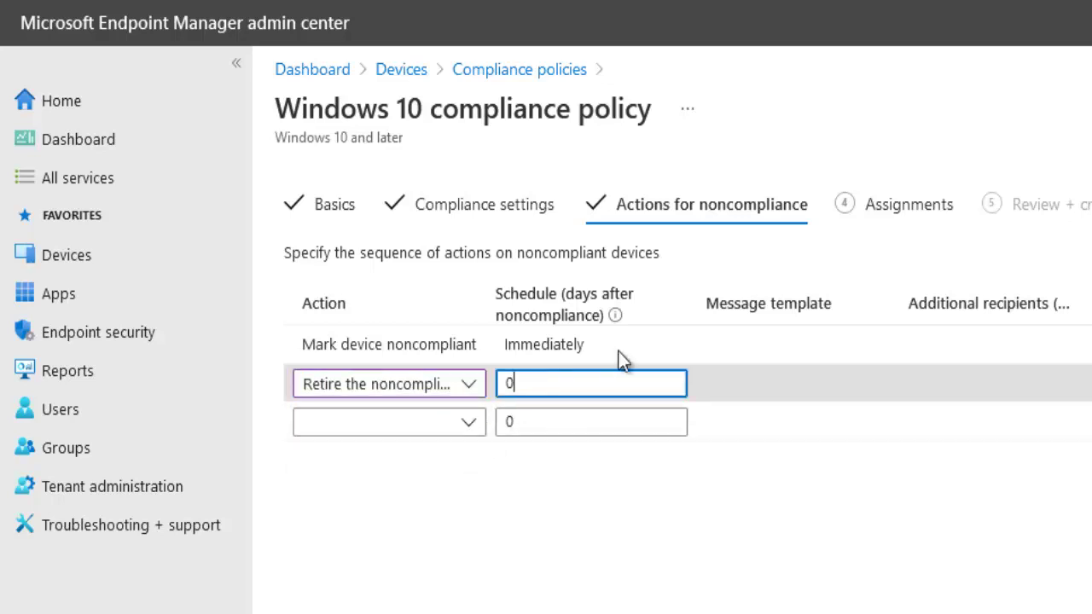
key("BackSpace")
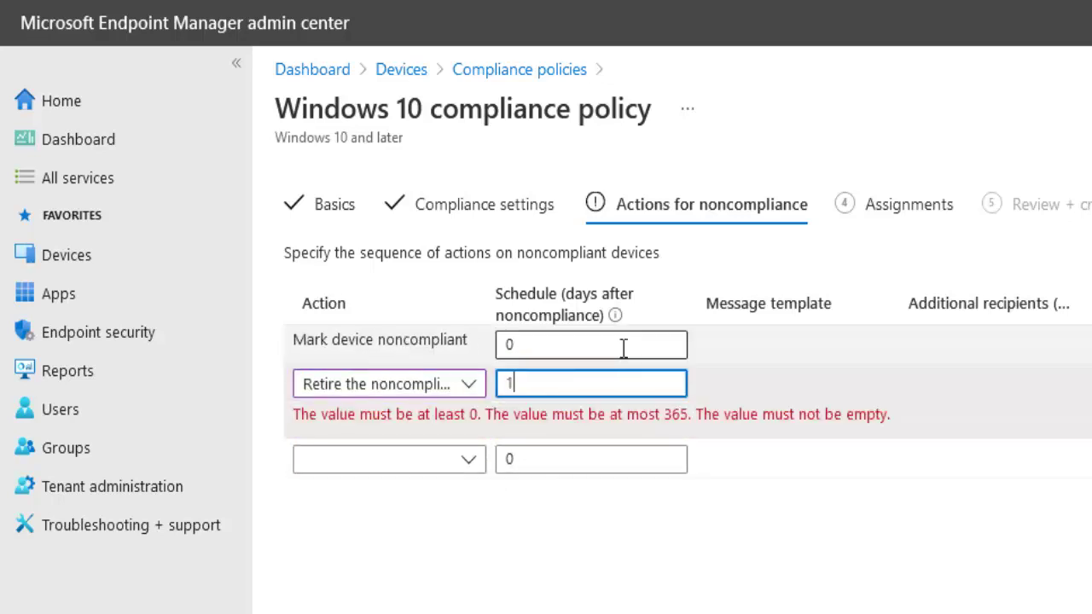
left_click(556, 388)
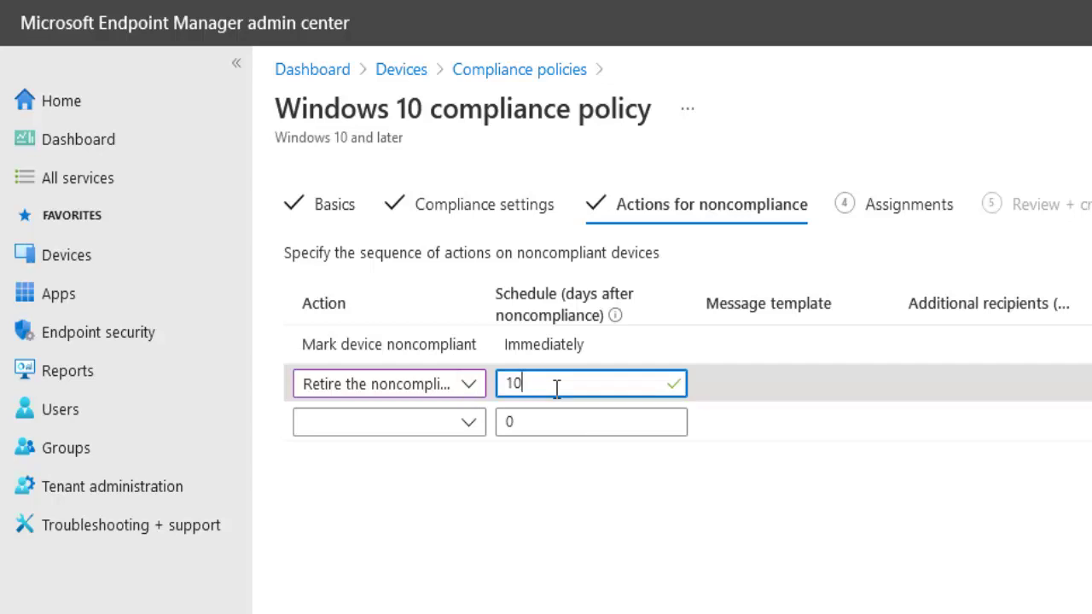
Try Send email to end user as the additional noncompliance action, restoring Retire the noncompliant device
left_click(470, 393)
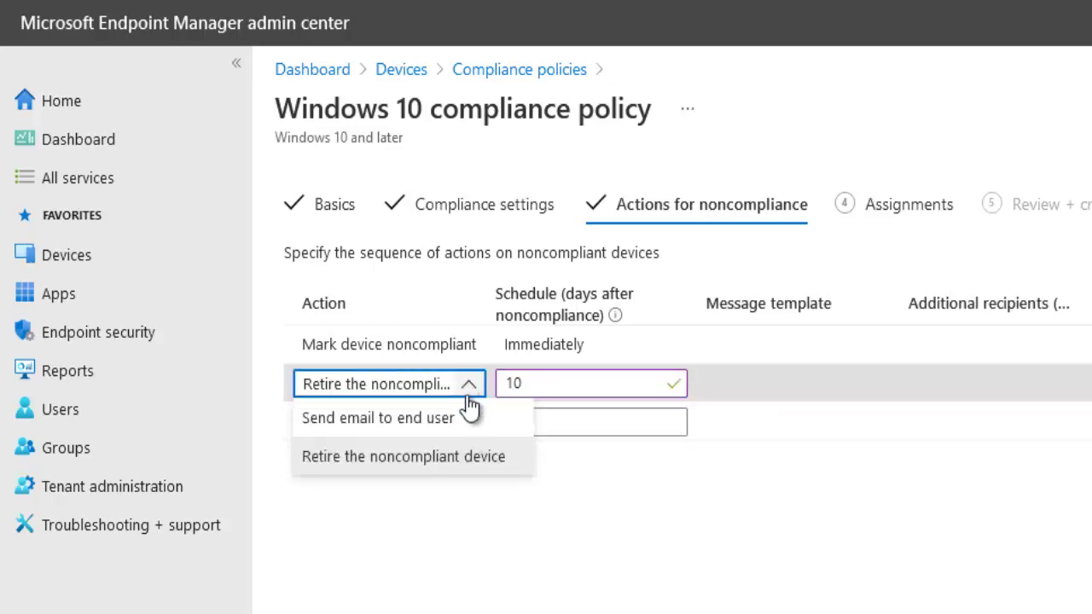
left_click(438, 418)
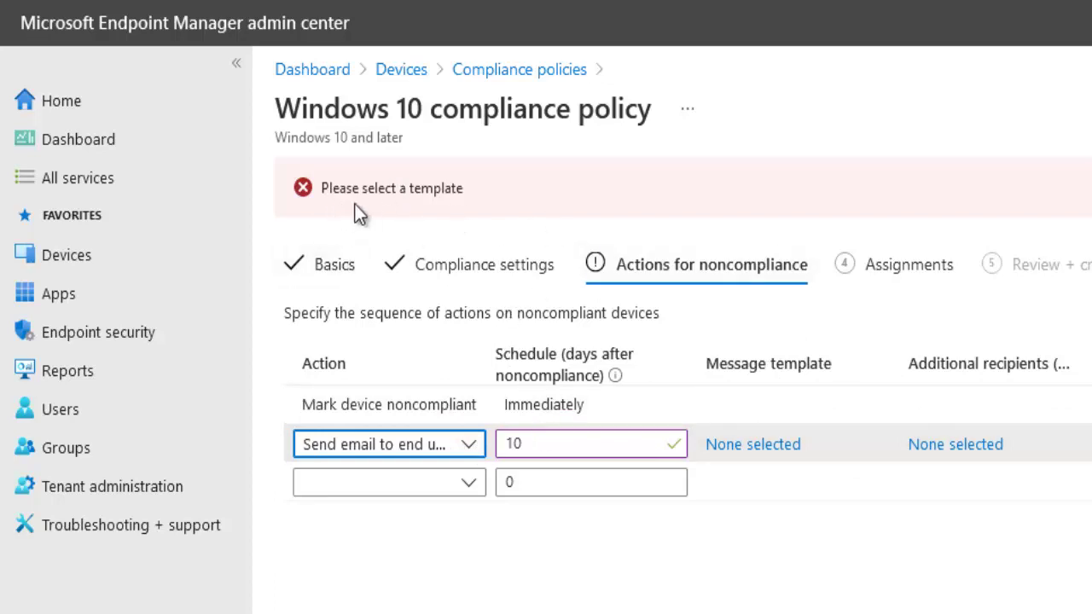
left_click(460, 396)
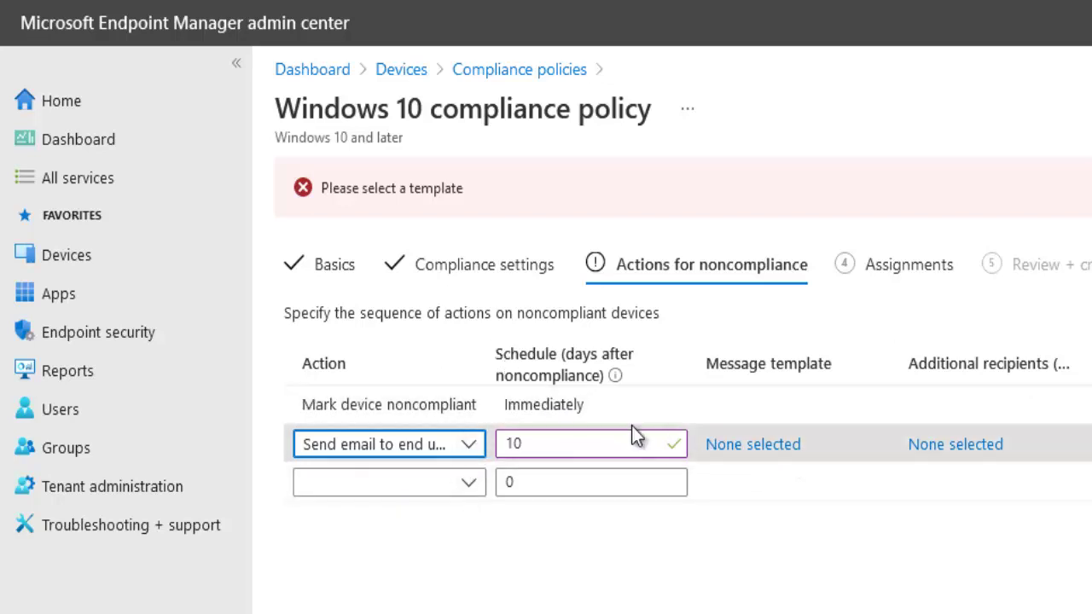
left_click(470, 446)
left_click(369, 522)
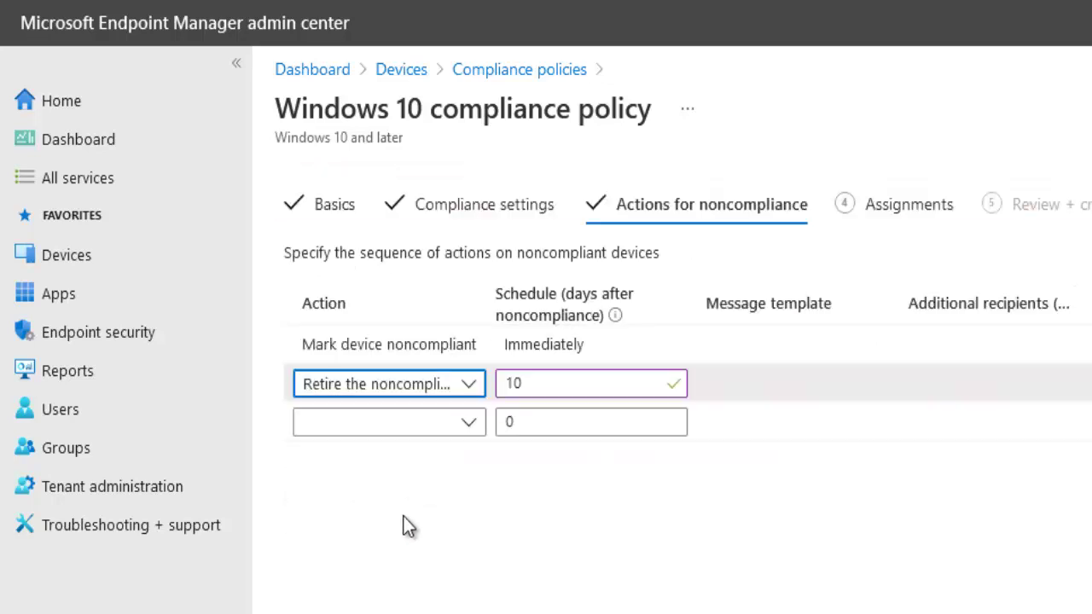
Set the schedule of the Retire the noncompliant device action to 15 days after noncompliance
left_click_drag(544, 381, 511, 394)
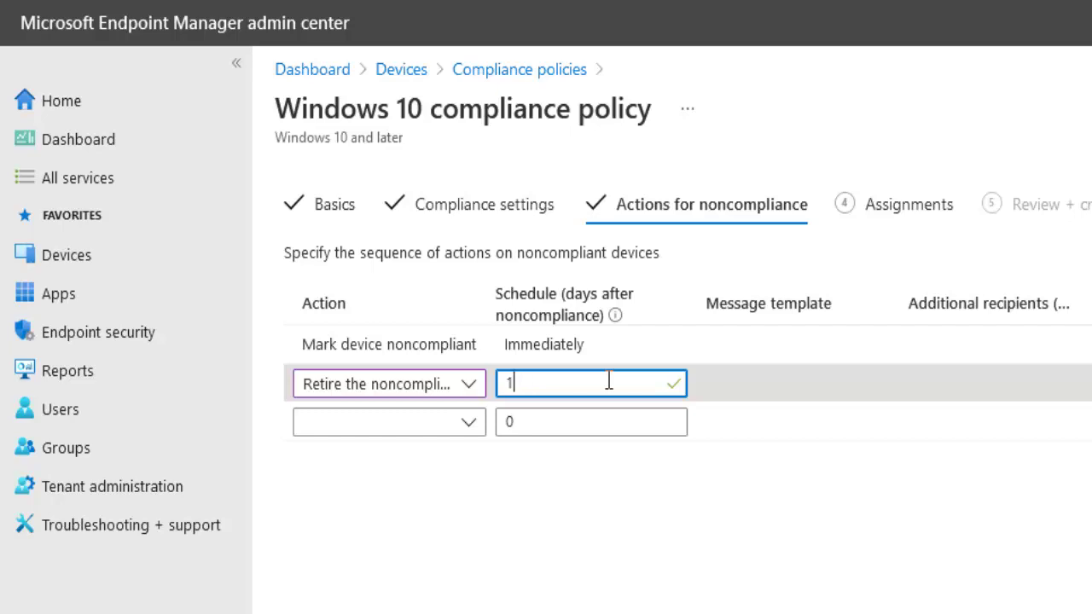
left_click(706, 602)
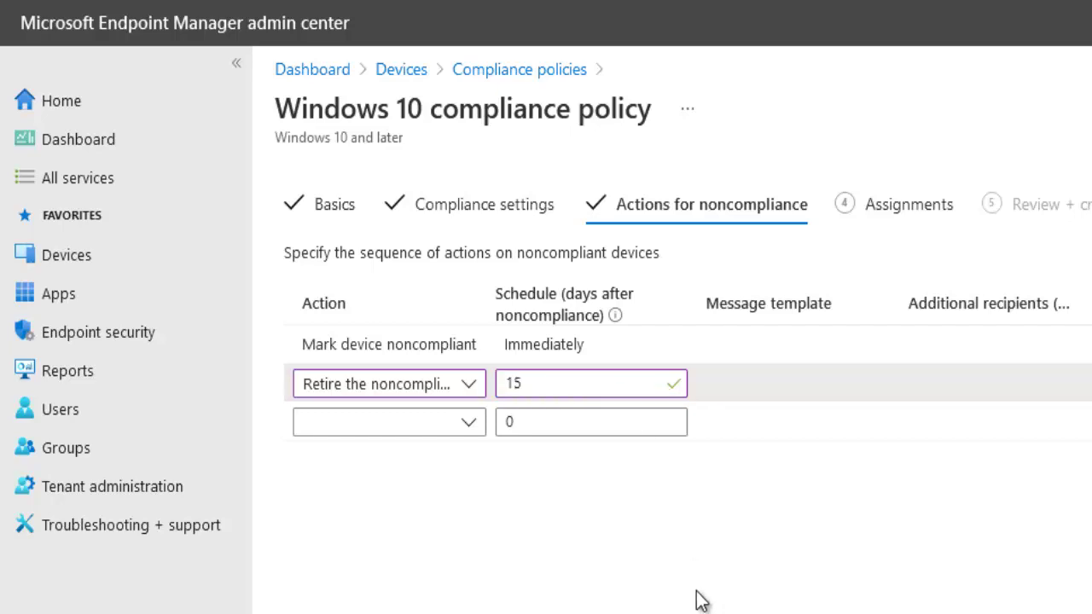
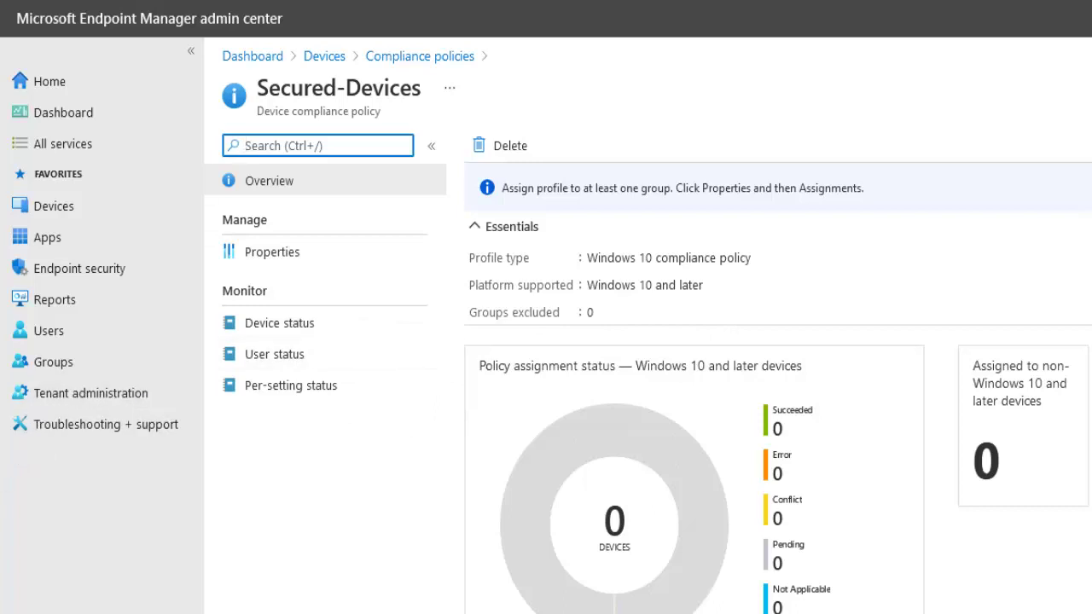
Open the properties of the Secured-Devices policy, edit its assignments and open the selection of groups to include
left_click(272, 251)
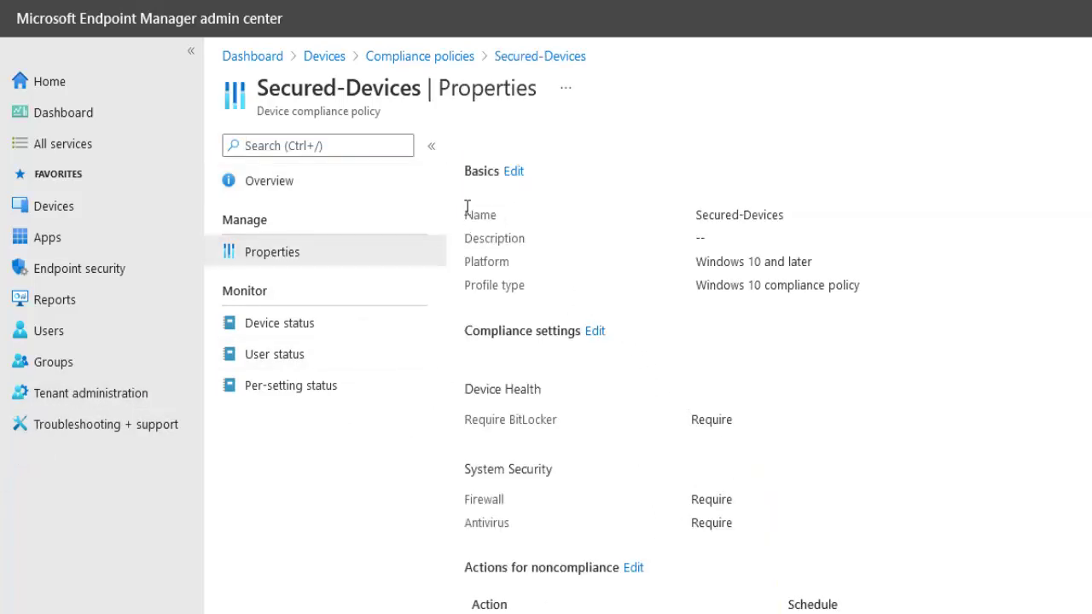
left_click(595, 332)
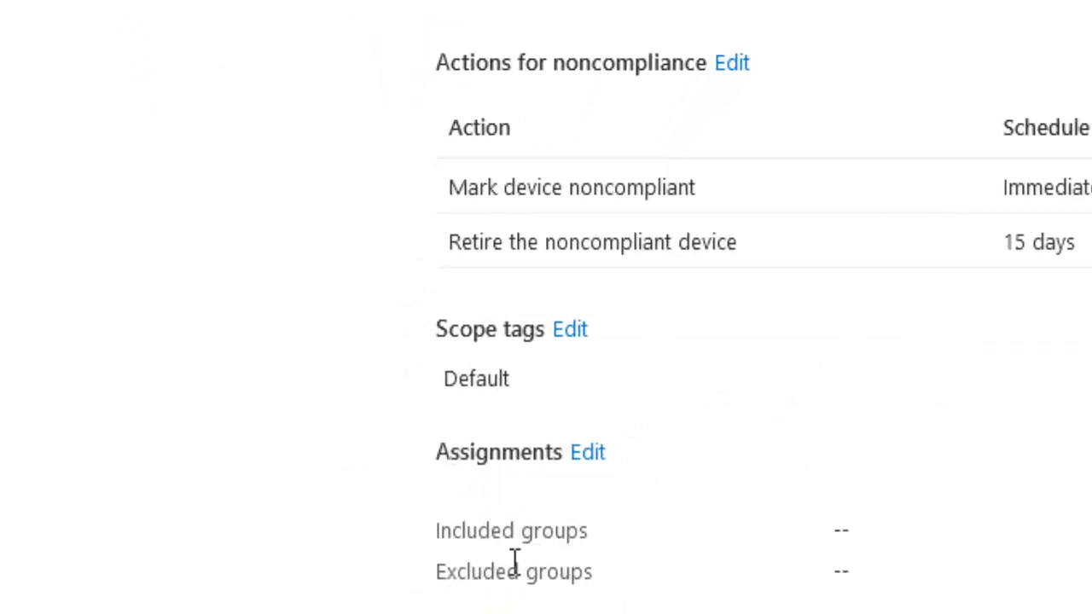
left_click_drag(605, 531, 597, 570)
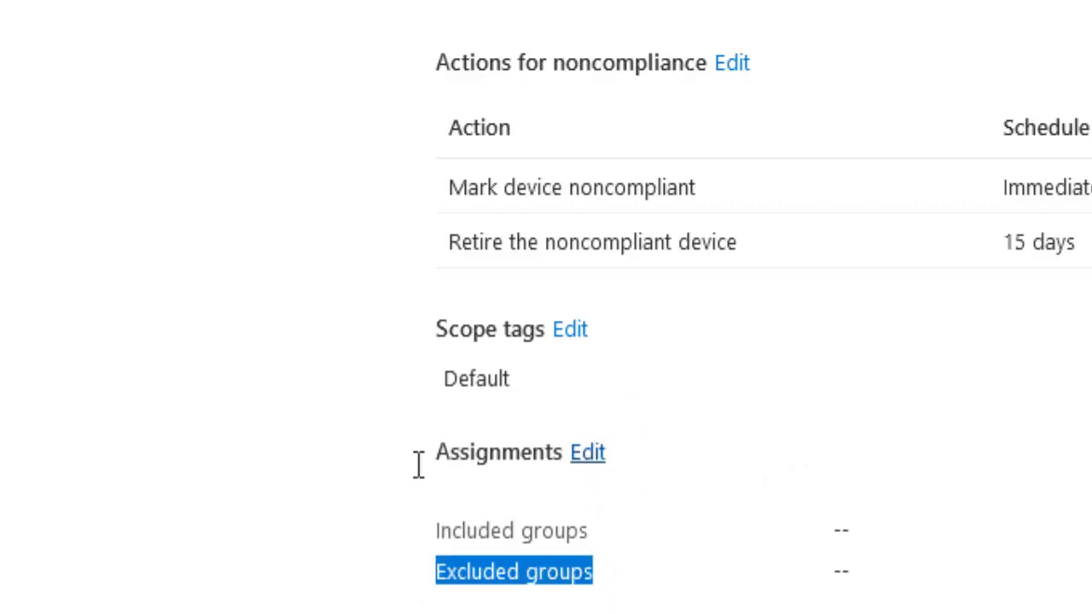
left_click(588, 452)
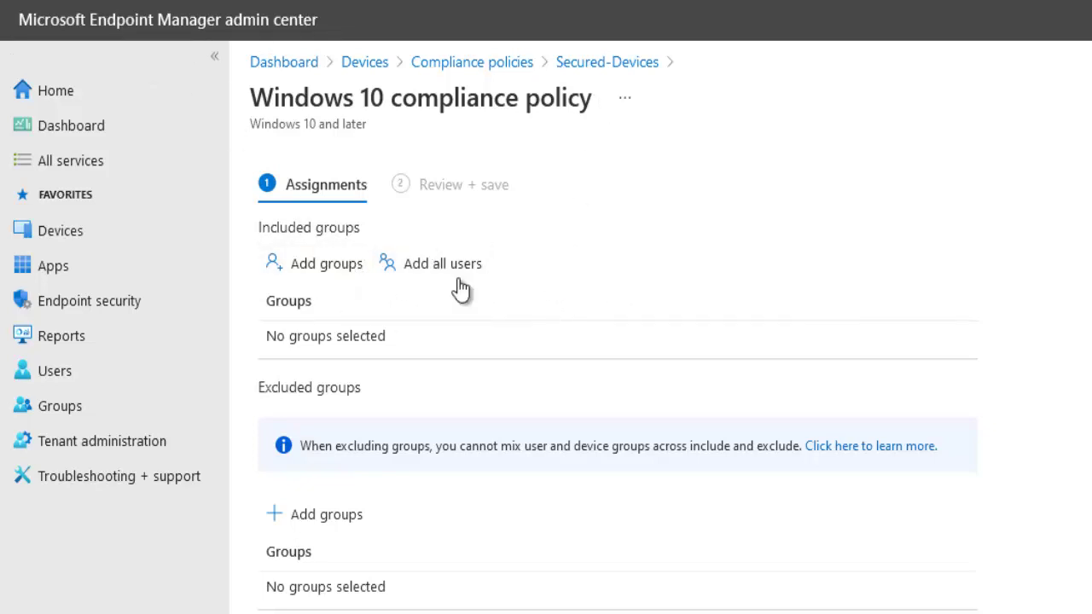
left_click(326, 264)
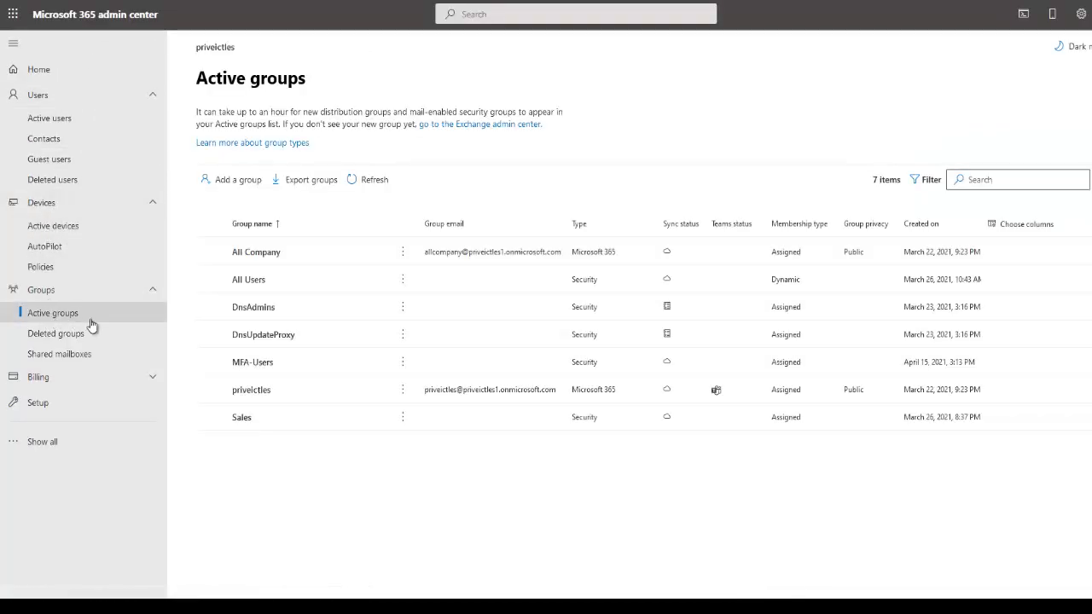
Switch to the Microsoft 365 admin center, refresh the active groups and view the members of the Secured Devices group
left_click(375, 180)
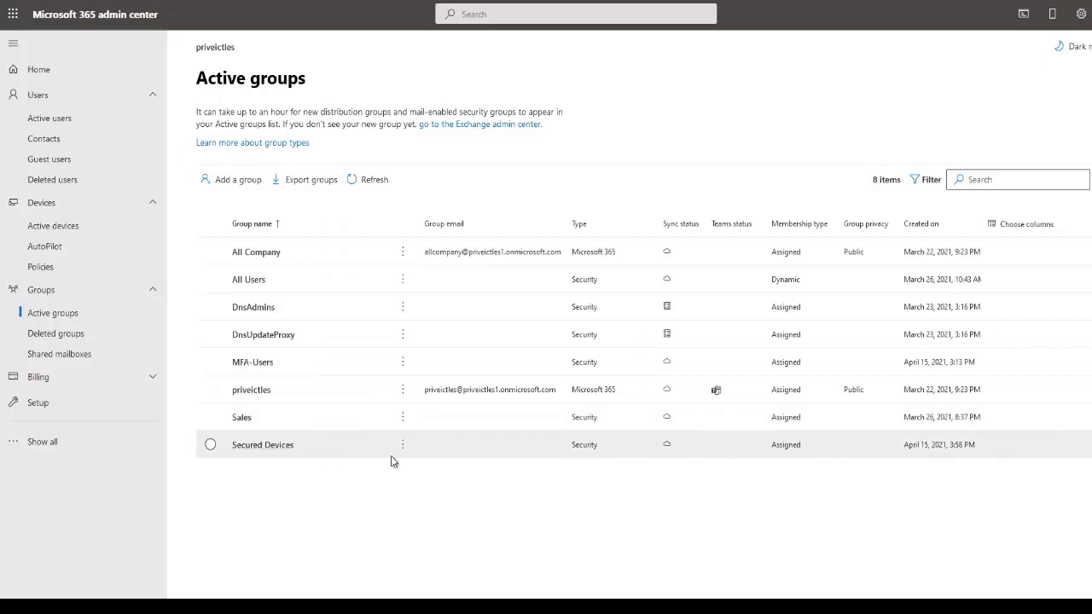
left_click(264, 446)
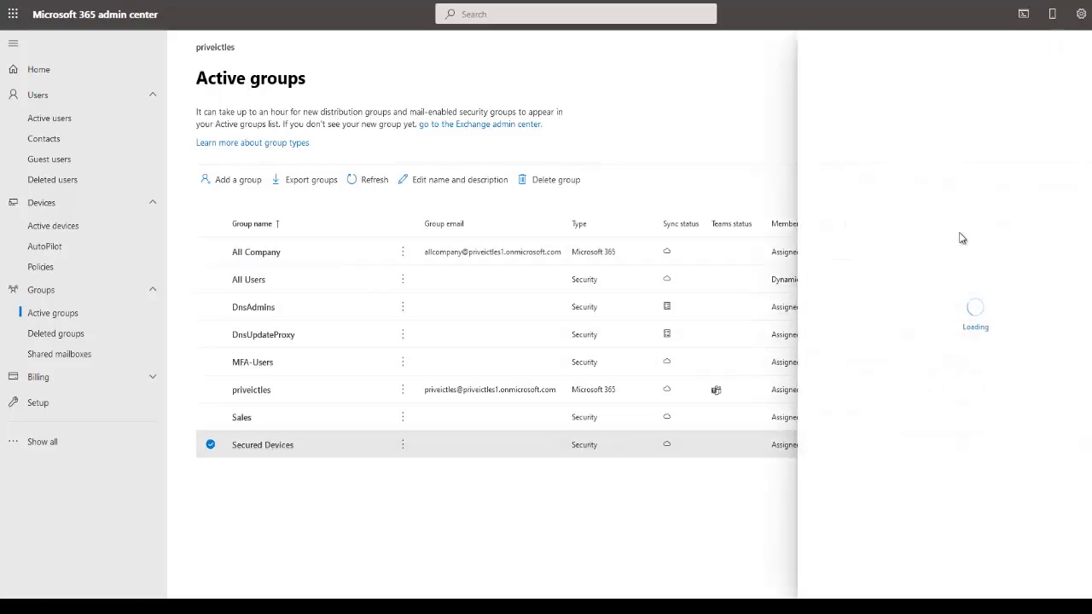
left_click(879, 165)
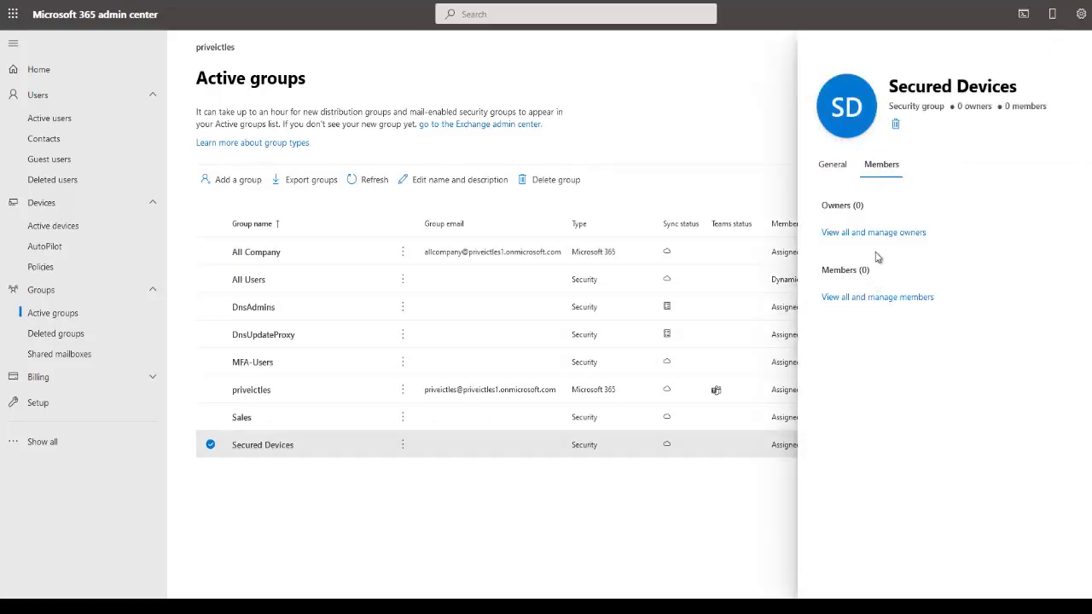
key("Escape")
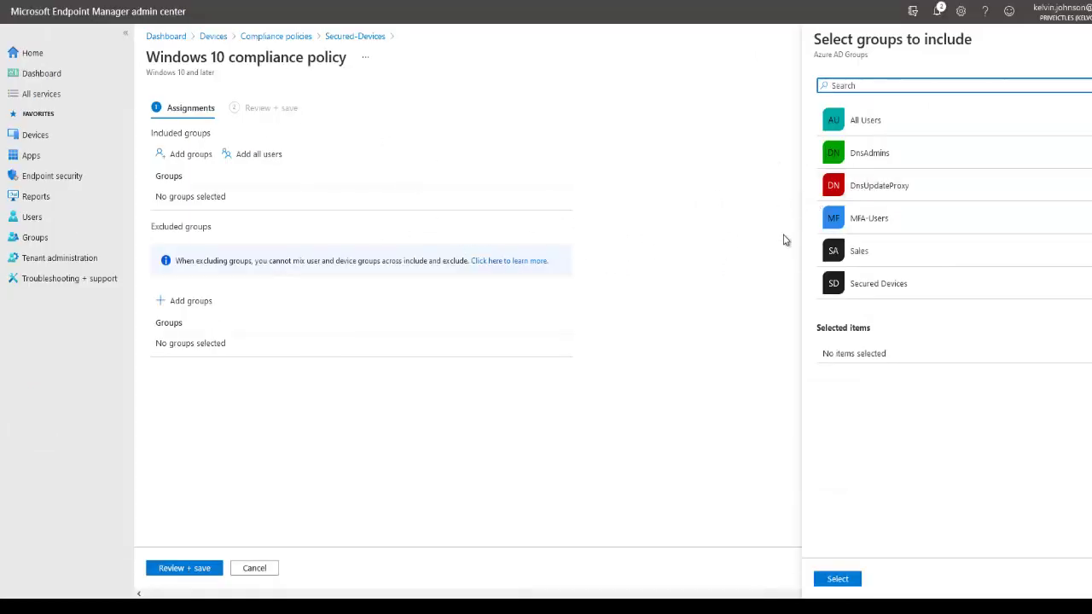
Include the Secured Devices group in the Secured-Devices policy's assignments and save the policy
left_click(880, 289)
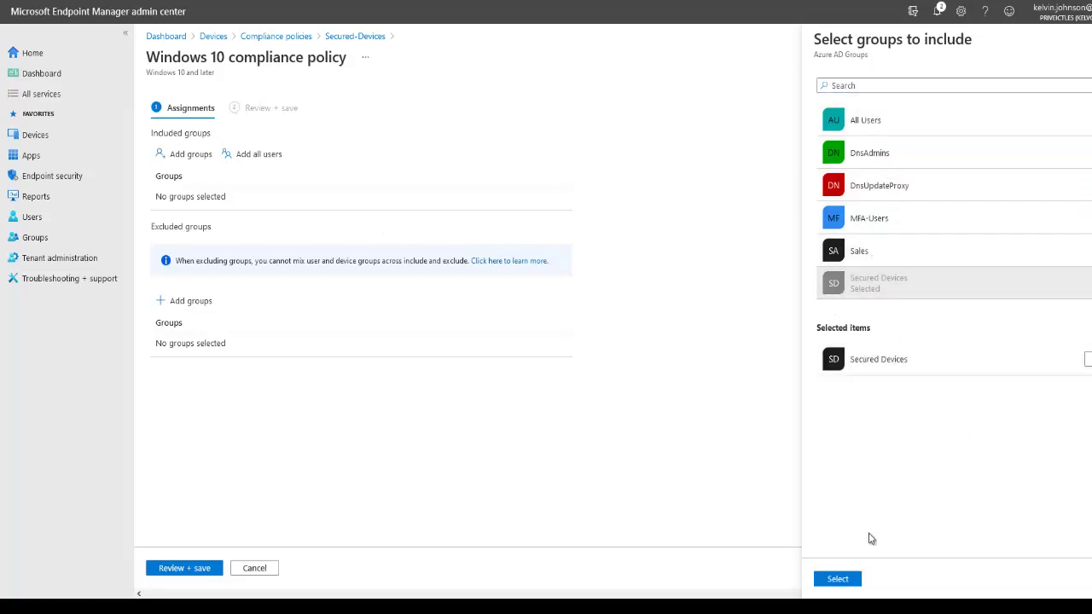
left_click(836, 579)
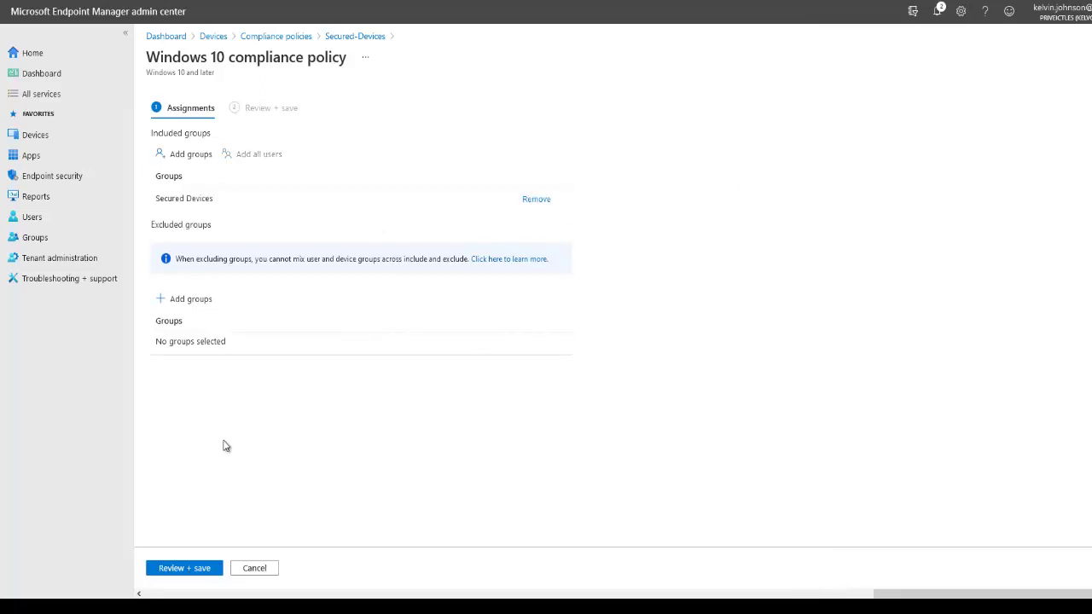
left_click(202, 570)
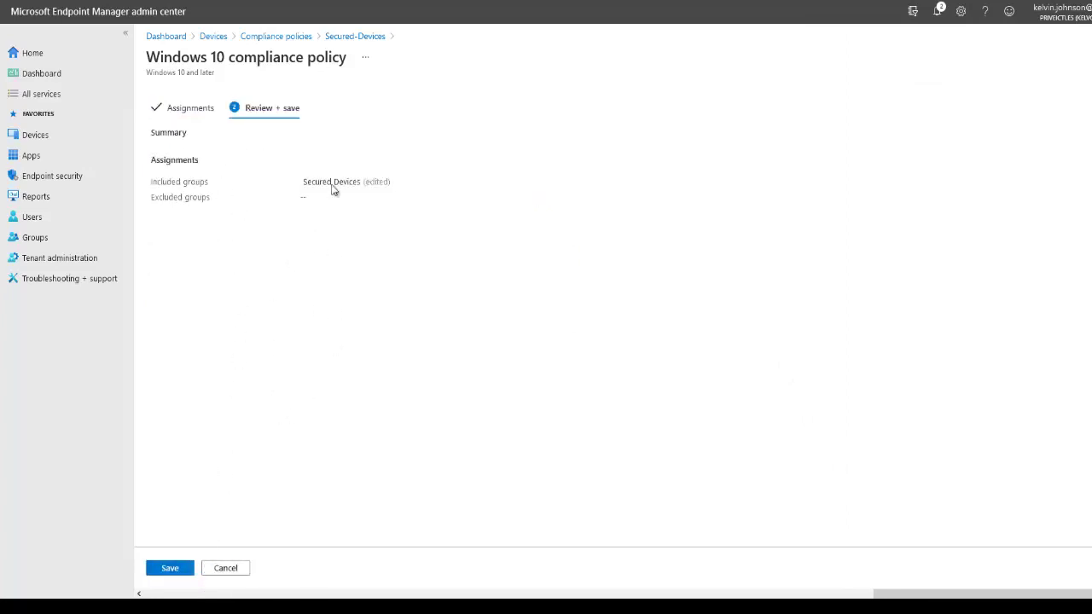
left_click(170, 567)
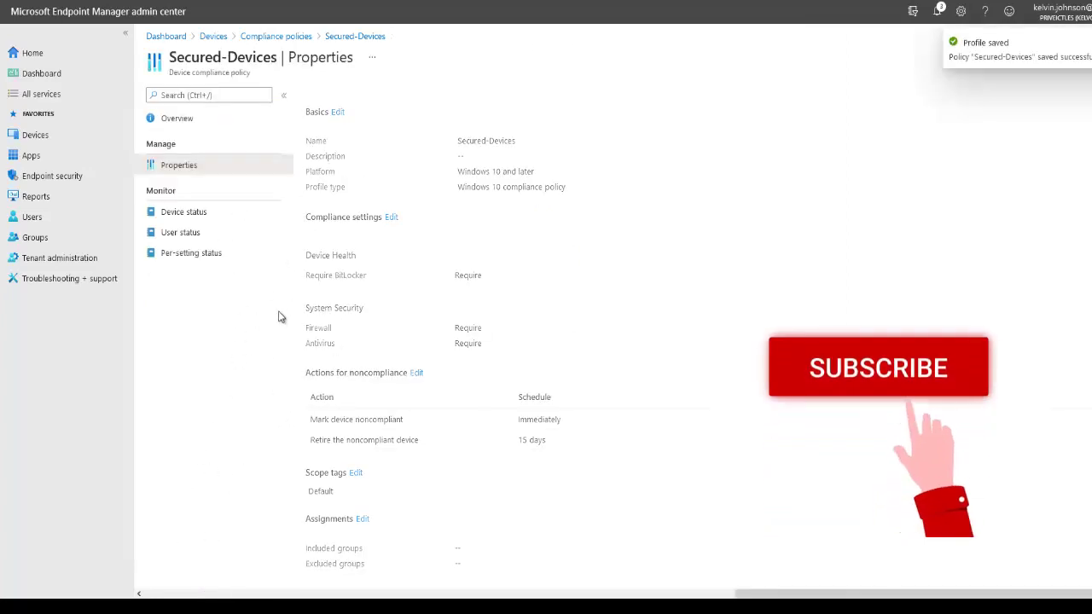
Reopen the policy's assignments, view the groups available for exclusion without choosing any, and save the policy again
left_click(362, 519)
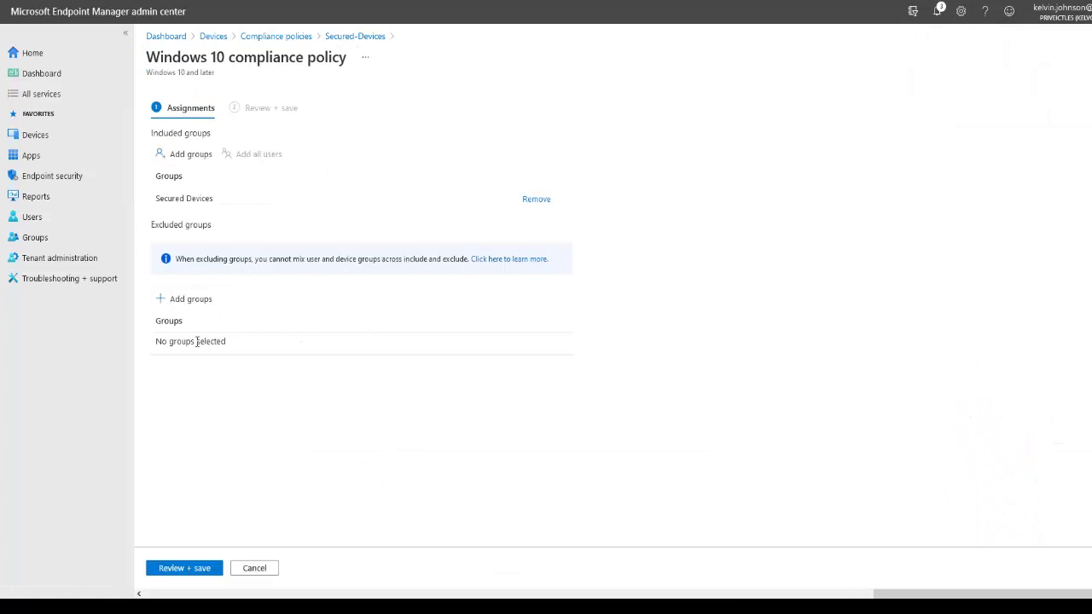
left_click(190, 298)
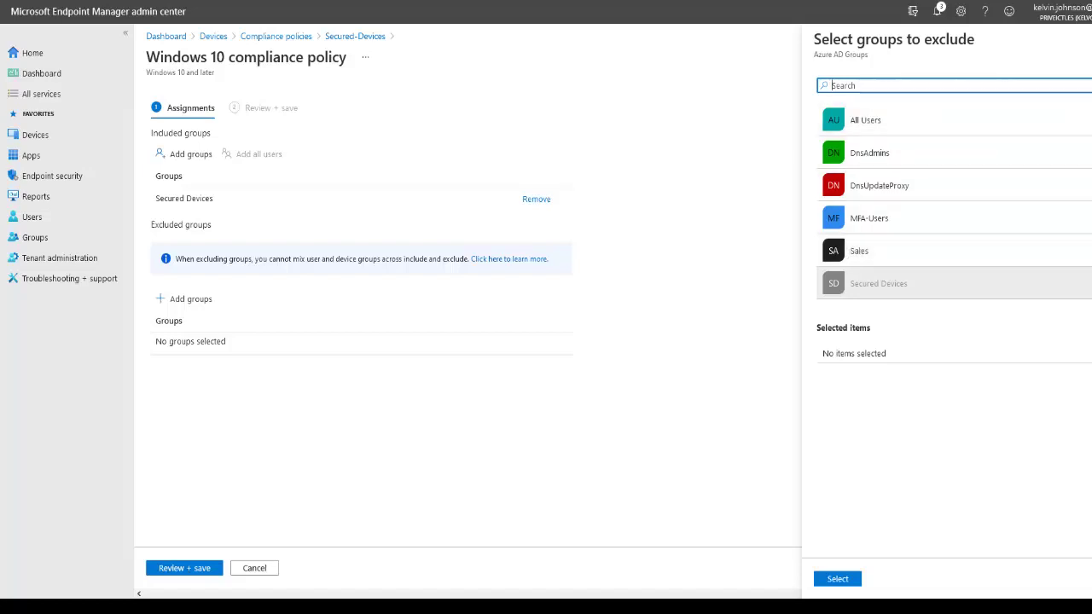
left_click(267, 436)
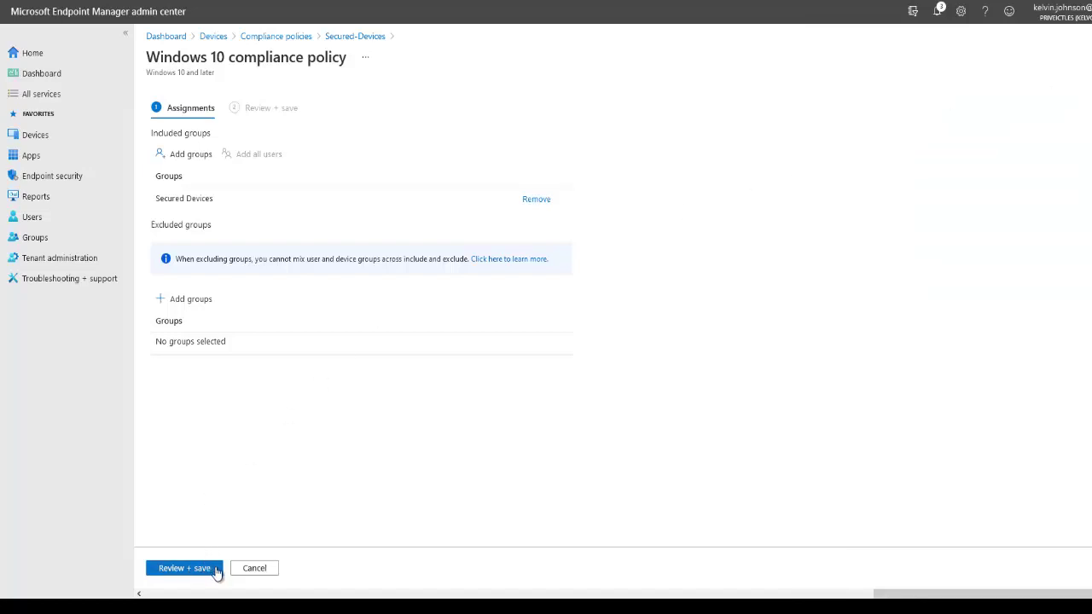
left_click(199, 569)
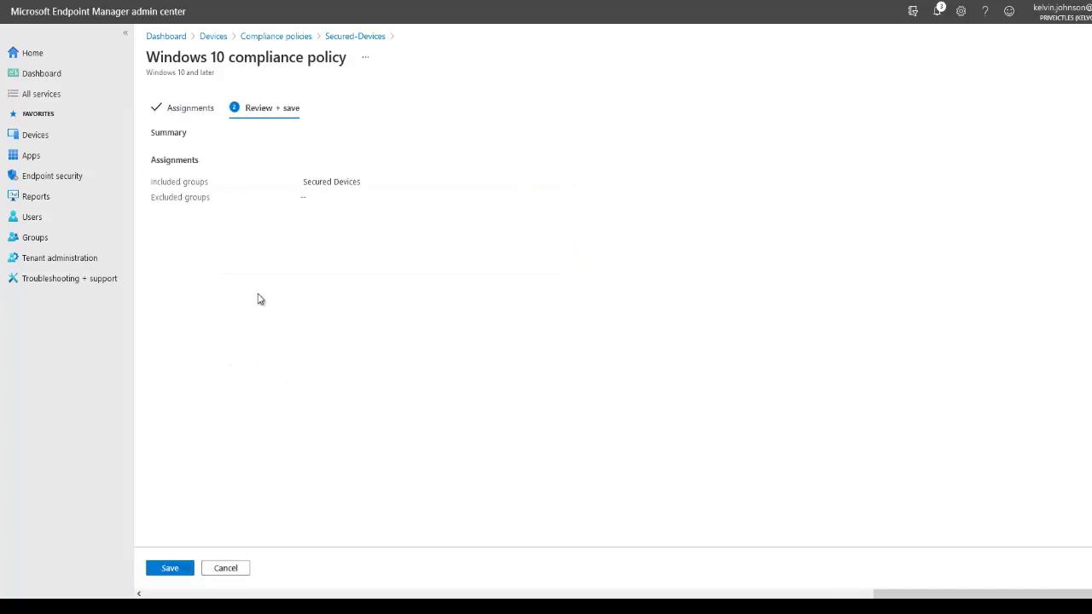
left_click(177, 572)
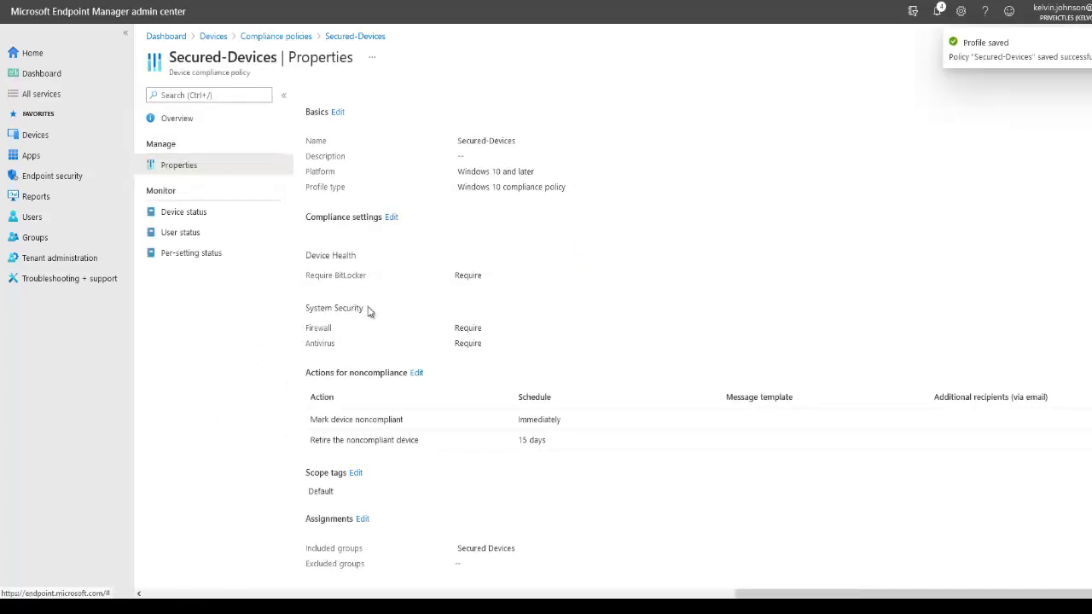
Return to the list of device compliance policies and check the actions available for the Secured-Devices policy
left_click(49, 139)
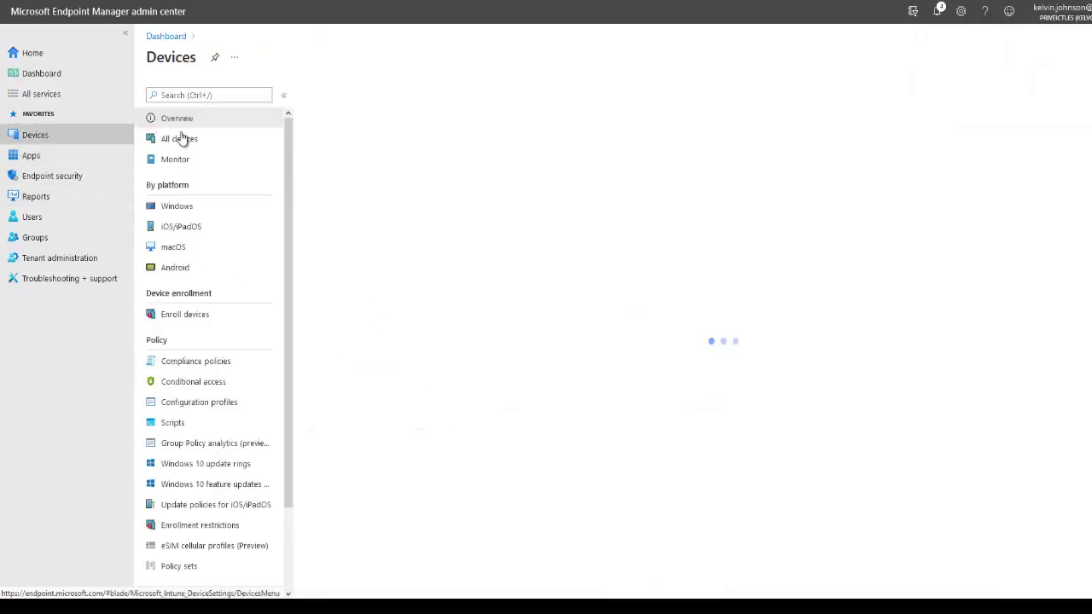
left_click(211, 365)
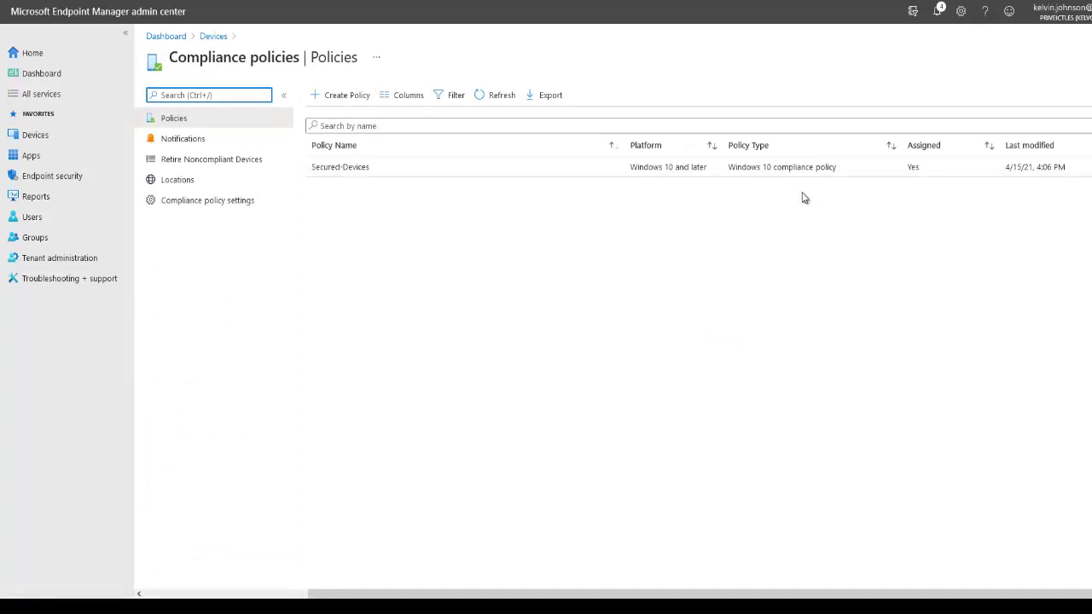
right_click(1011, 168)
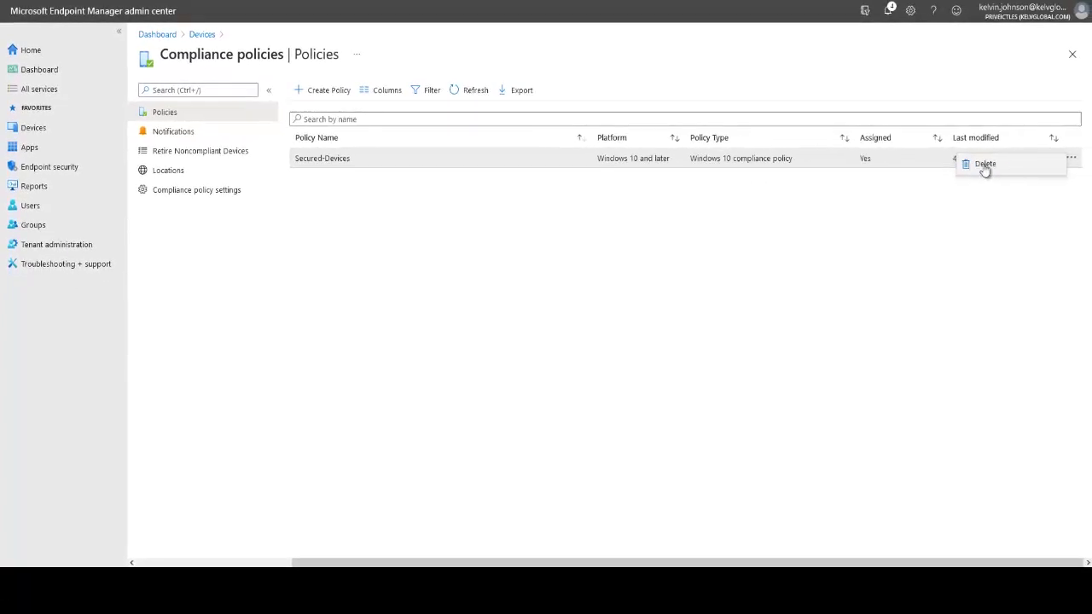
left_click(607, 226)
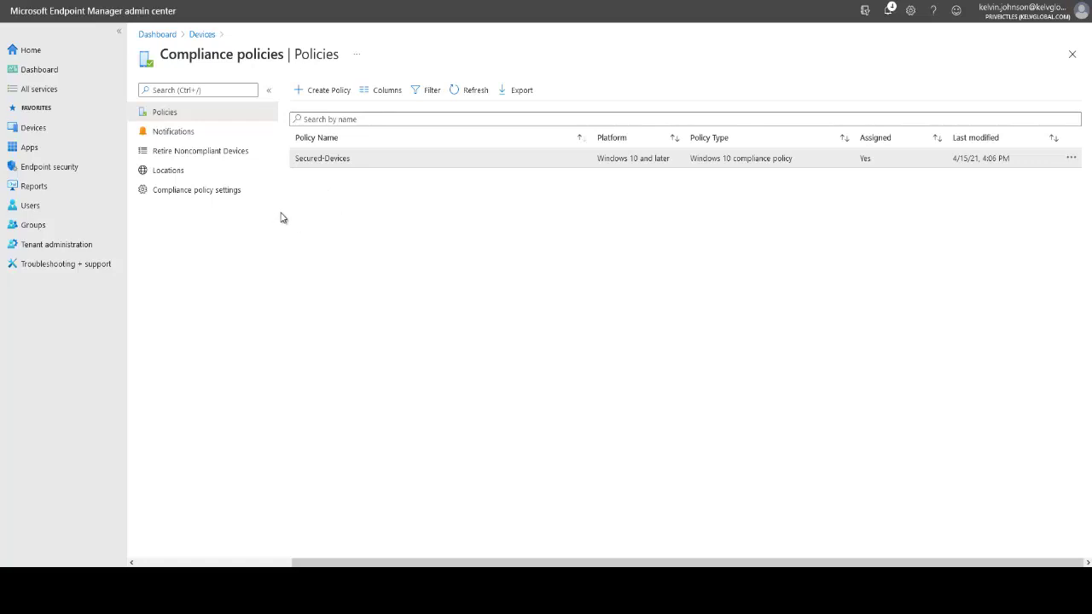
Examine the compliance notifications and the basic options for creating one, and view the Retire Noncompliant Devices page
left_click(176, 133)
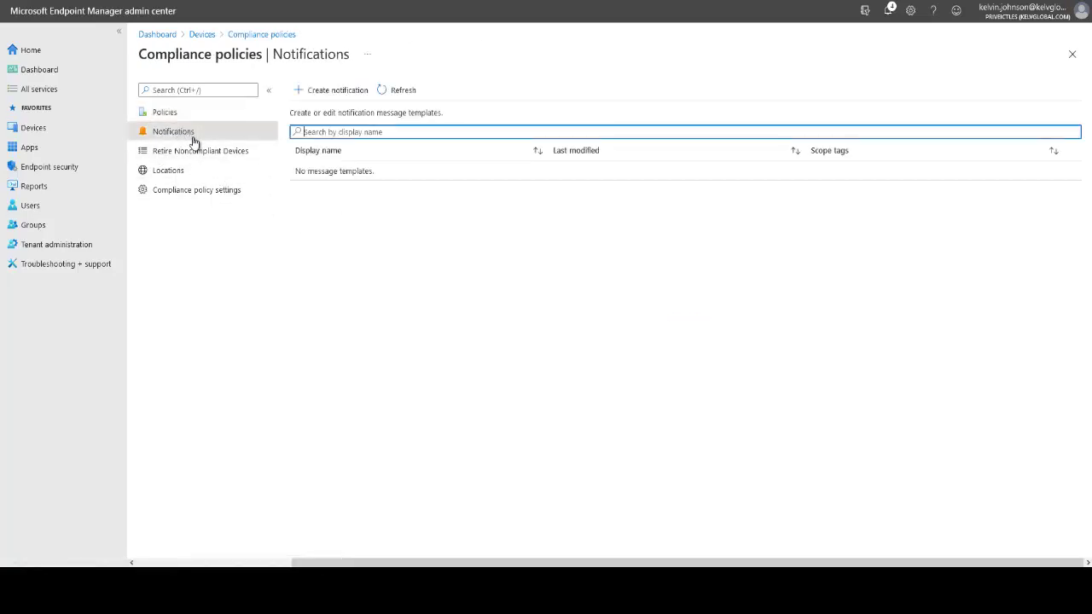
left_click(334, 91)
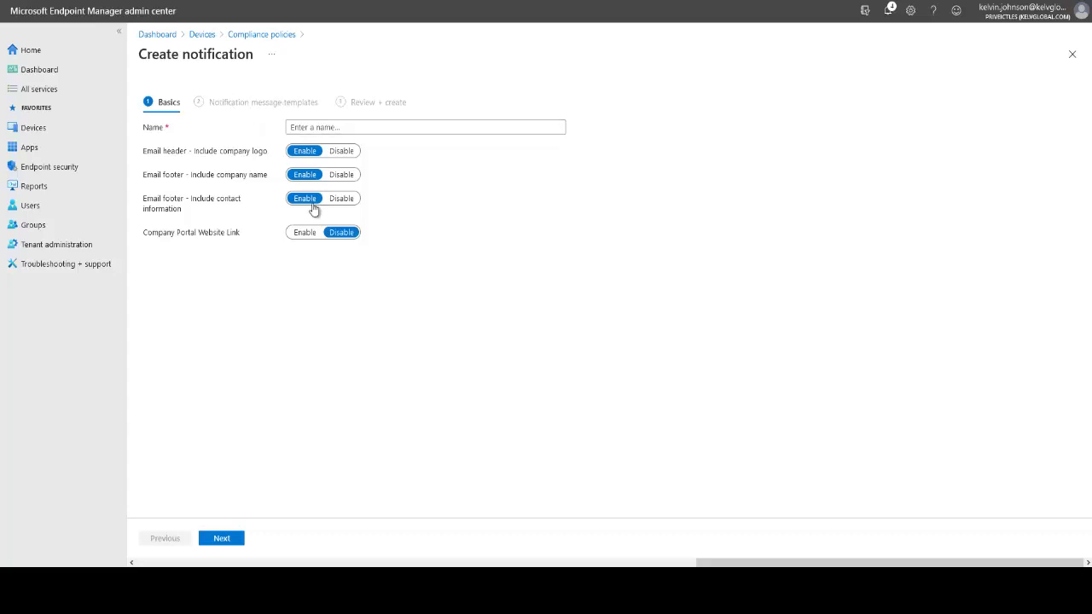
left_click(1072, 55)
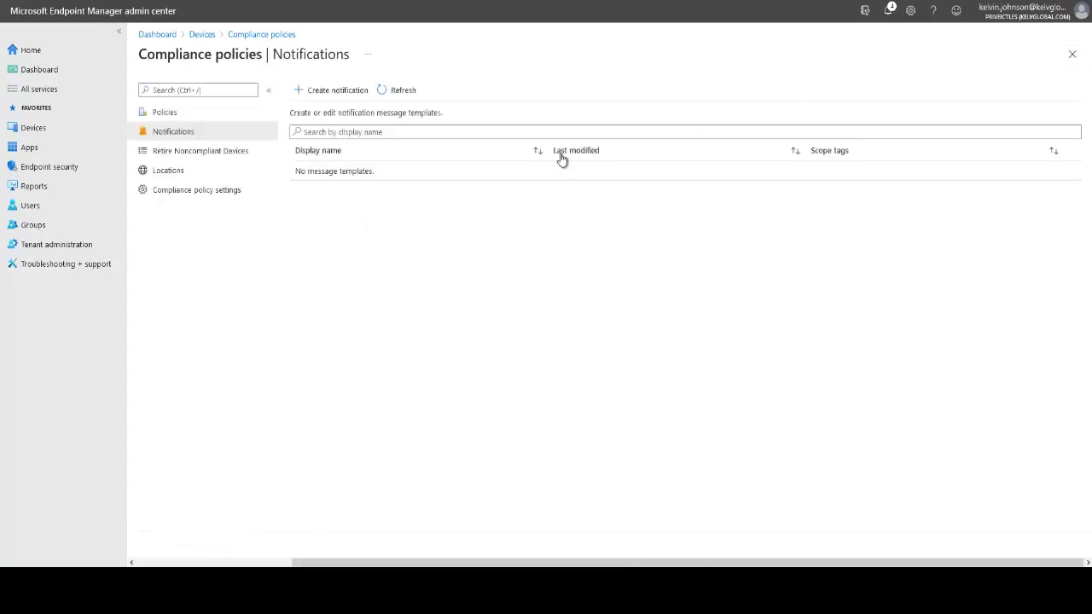
left_click(198, 151)
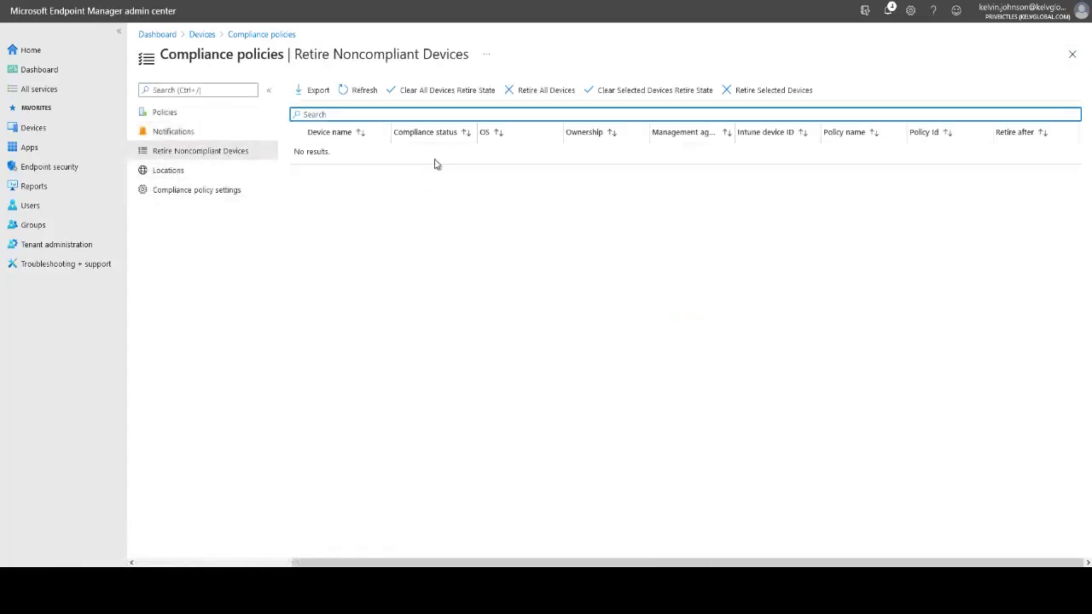
Examine the compliance locations with the fields for creating one, and view the general compliance policy settings
left_click(181, 173)
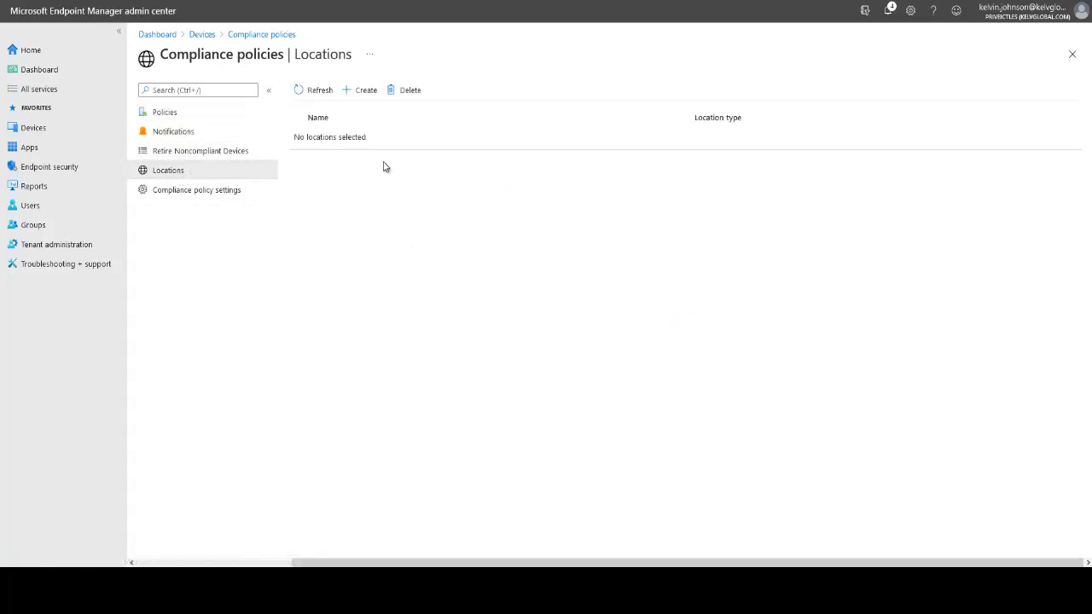
left_click(364, 91)
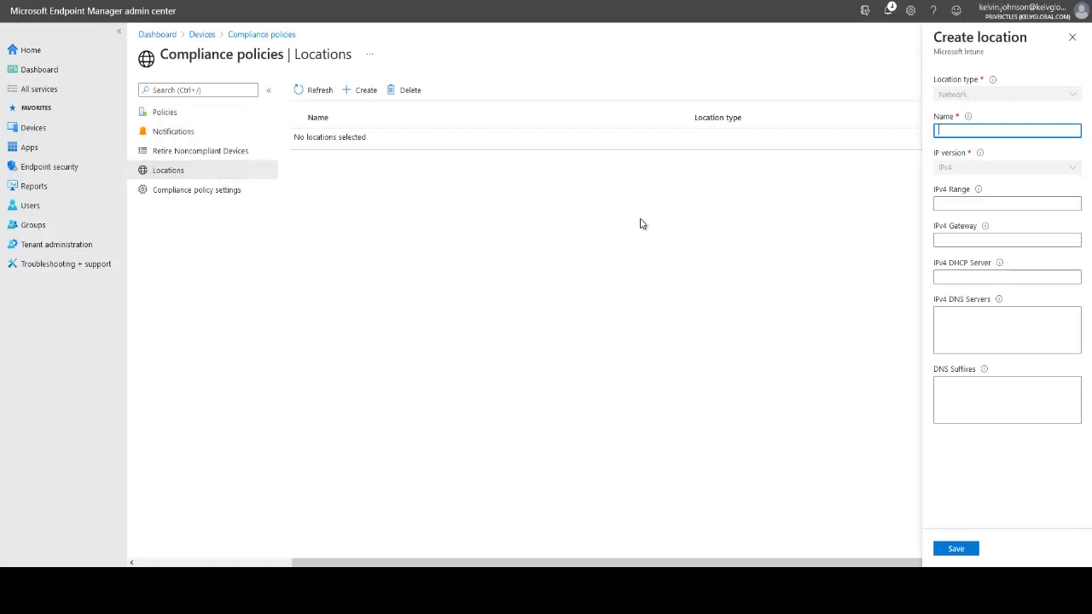
left_click(1072, 37)
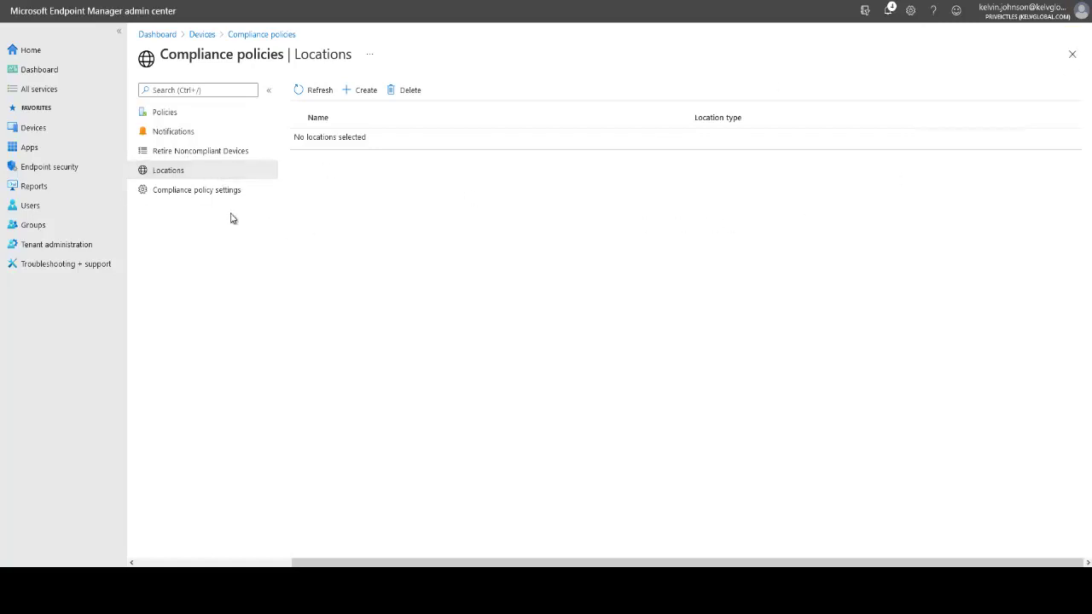
left_click(195, 193)
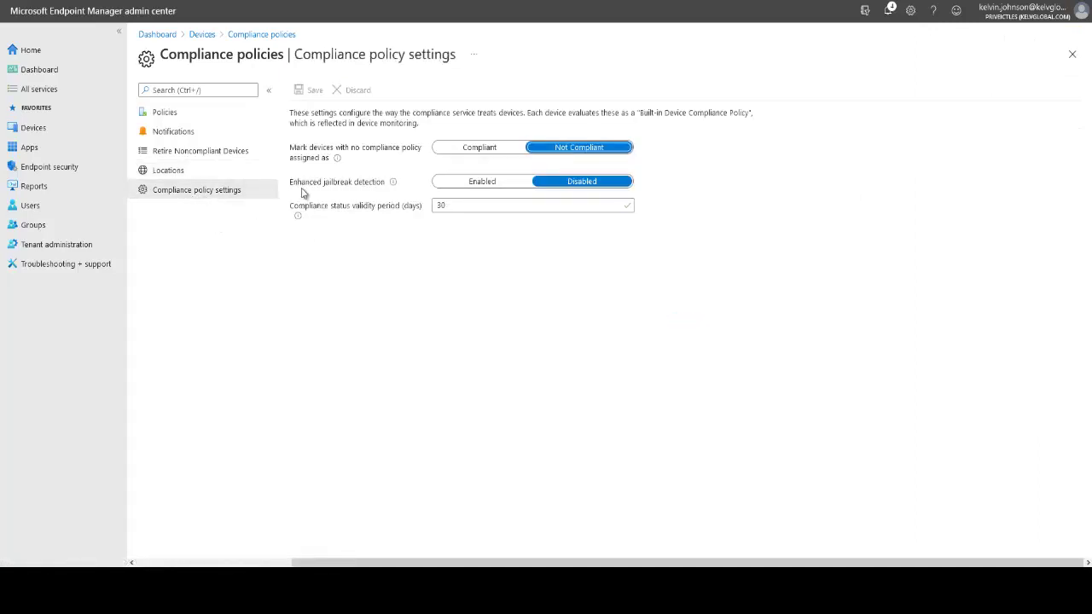